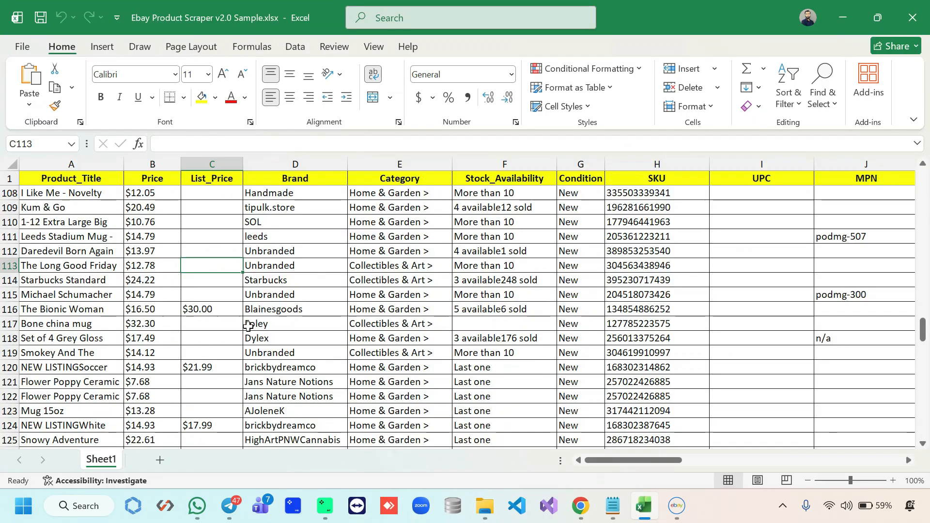
Scroll the Excel product sheet across to columns M–Z, then bring the eBay scraper window forward
drag(614, 466, 838, 460)
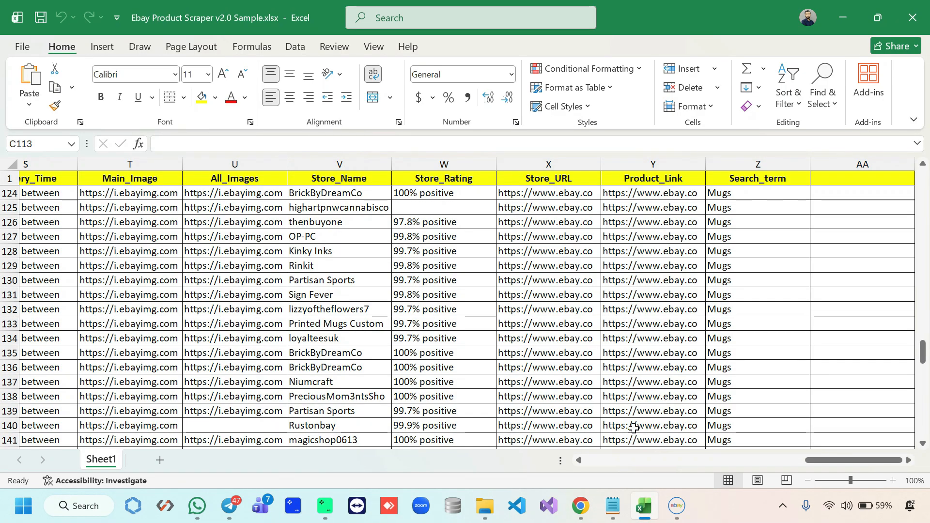
click(677, 506)
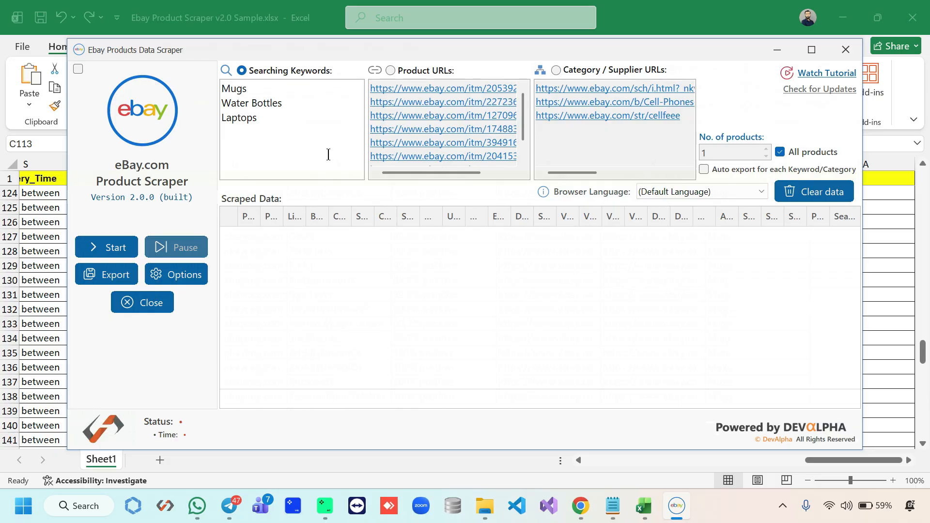
Close Excel and open the Ebay Product Scraper folder in D: › Web Bots
click(776, 50)
click(912, 17)
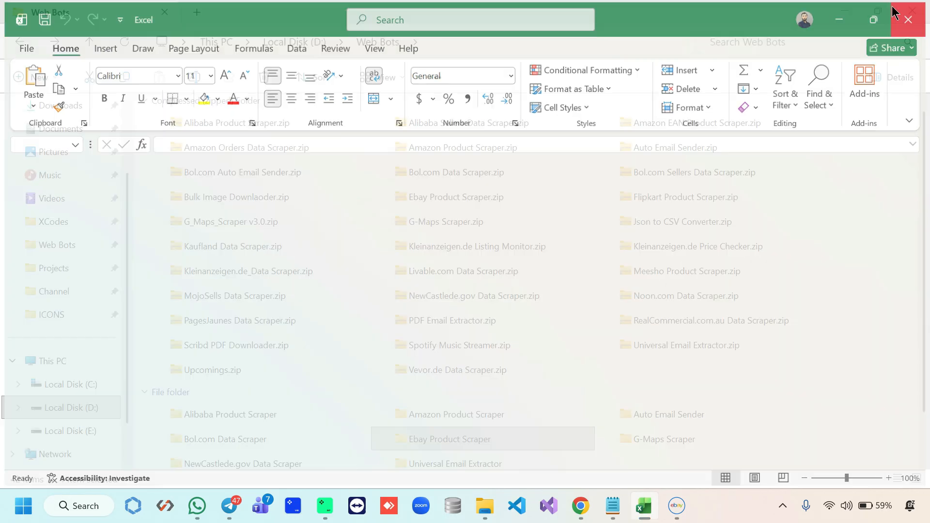
click(425, 196)
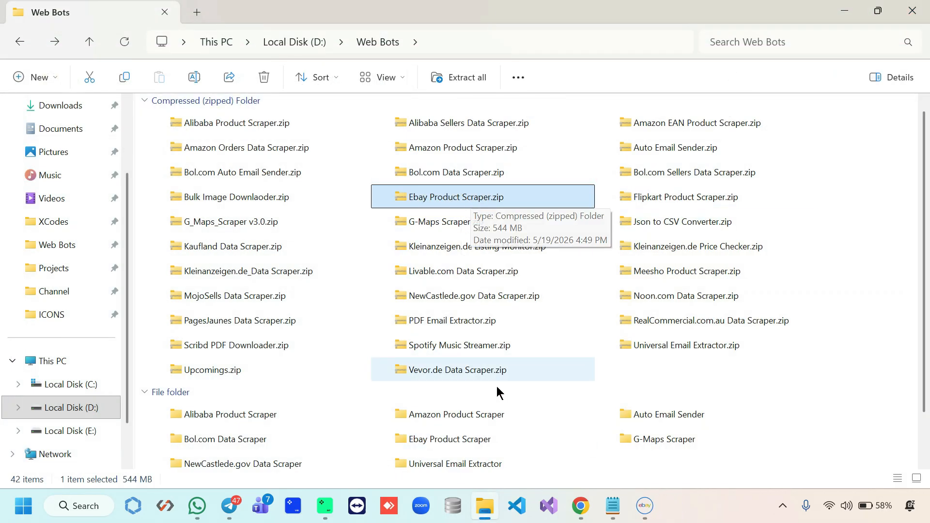
double_click(484, 440)
scroll(366, 377, down, 13)
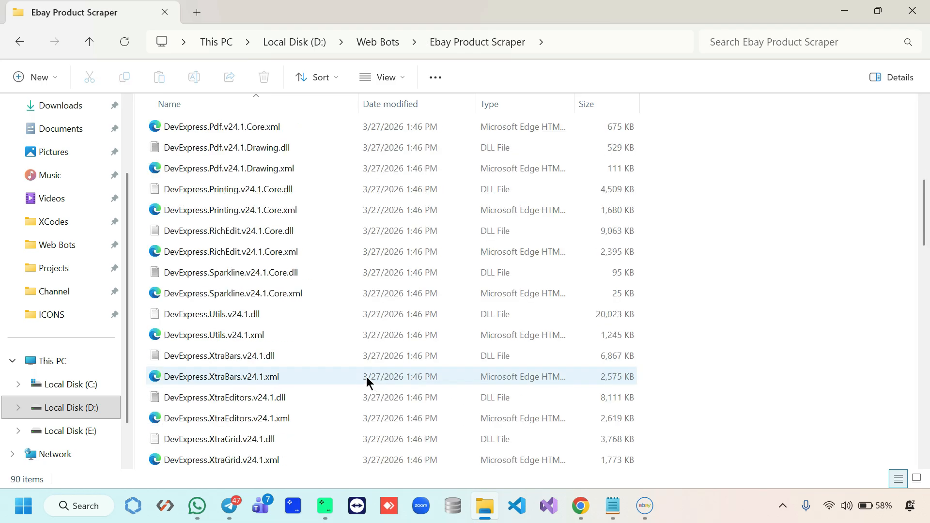
click(273, 363)
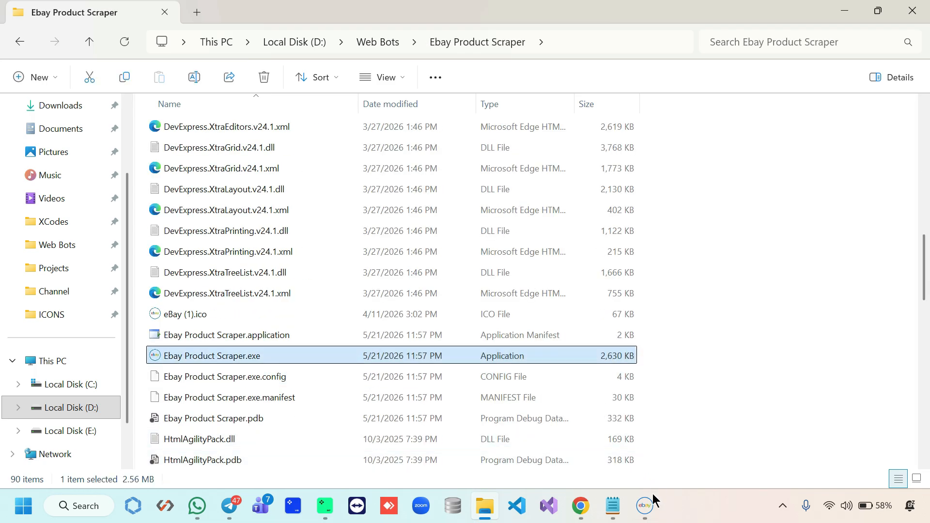
Switch the scraper from keyword input to Product URLs input
click(649, 508)
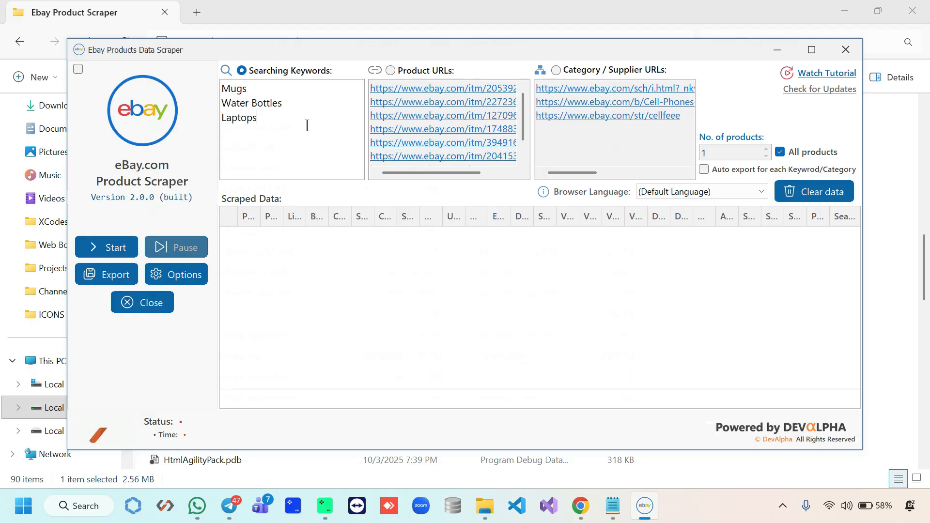
drag(301, 123, 218, 106)
click(444, 74)
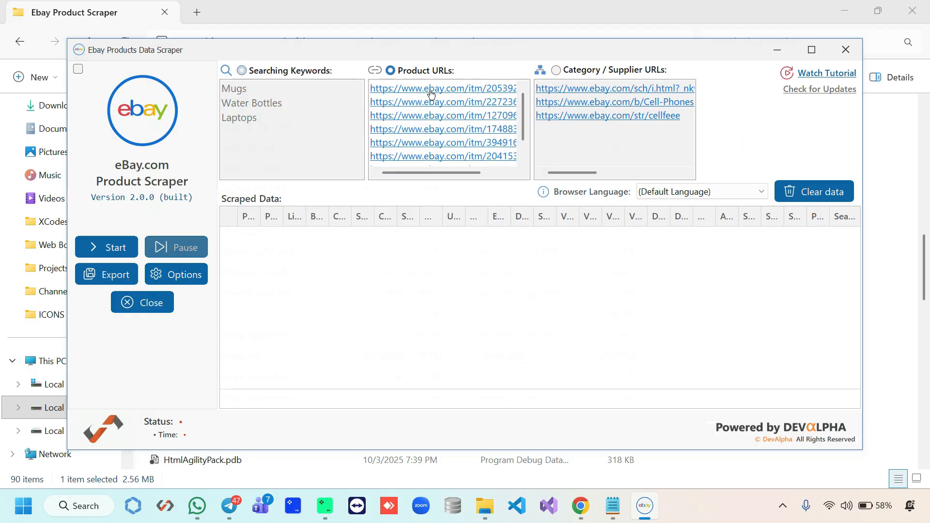
click(776, 51)
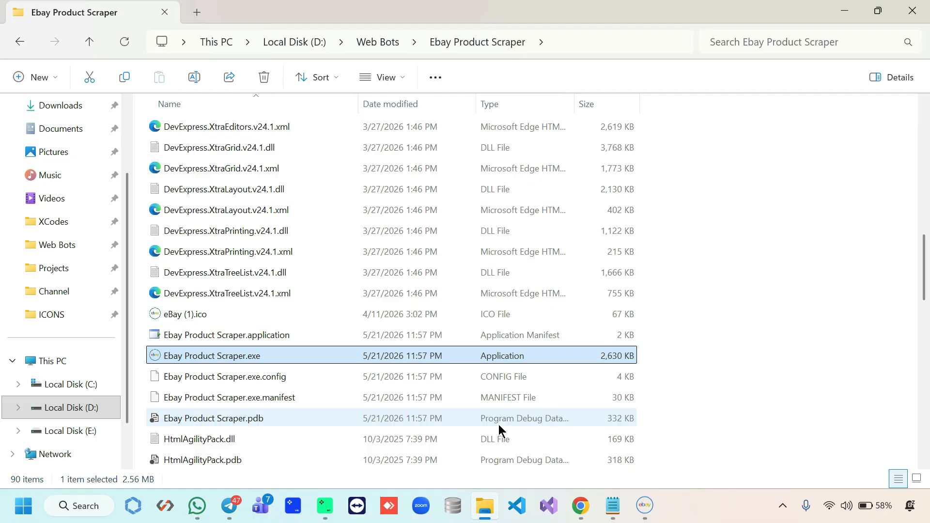
Append the Samsung Galaxy A56 listing URL from Chrome to P-URLs.txt
click(591, 517)
scroll(600, 369, down, 10)
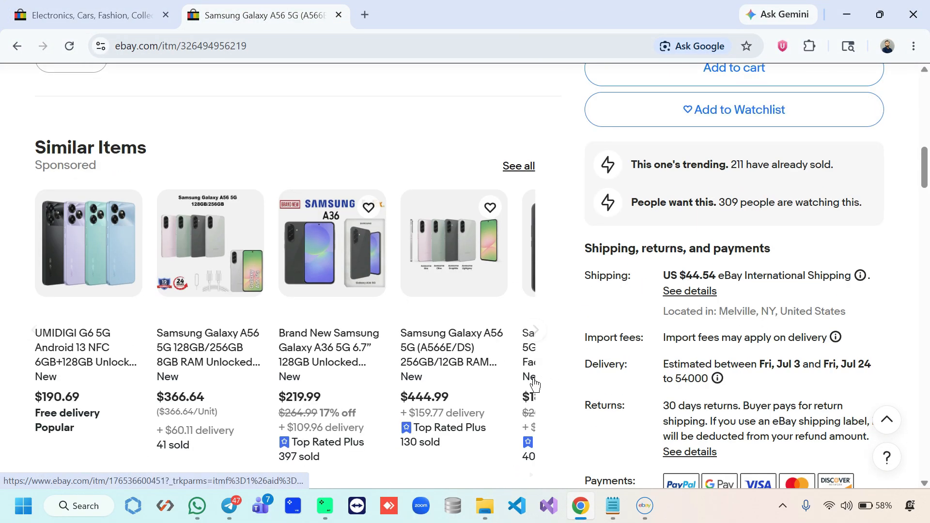
scroll(535, 385, up, 5)
click(339, 45)
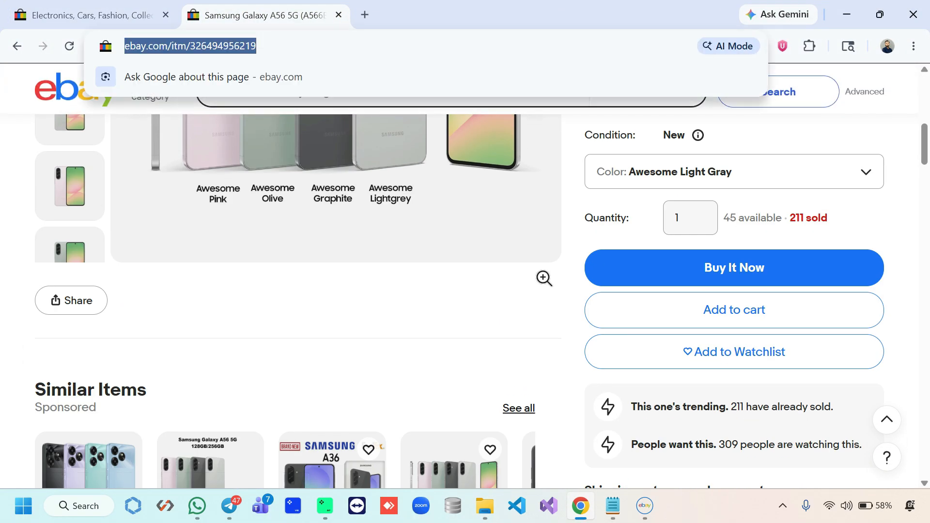
key(ctrl+c)
click(613, 506)
key(ctrl+v)
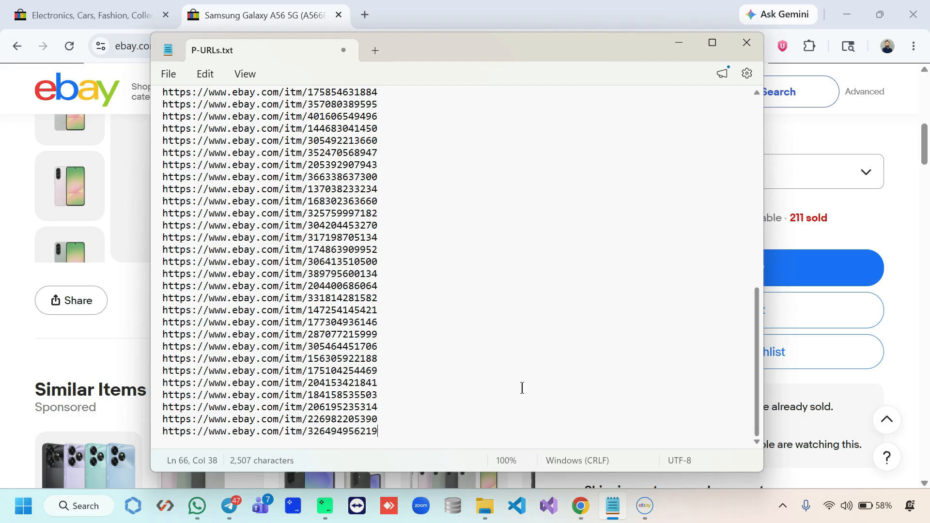
Replace the scraper's Product URLs box with the full P-URLs.txt list
scroll(516, 372, up, 5)
drag(432, 228, 482, 374)
key(ctrl+a)
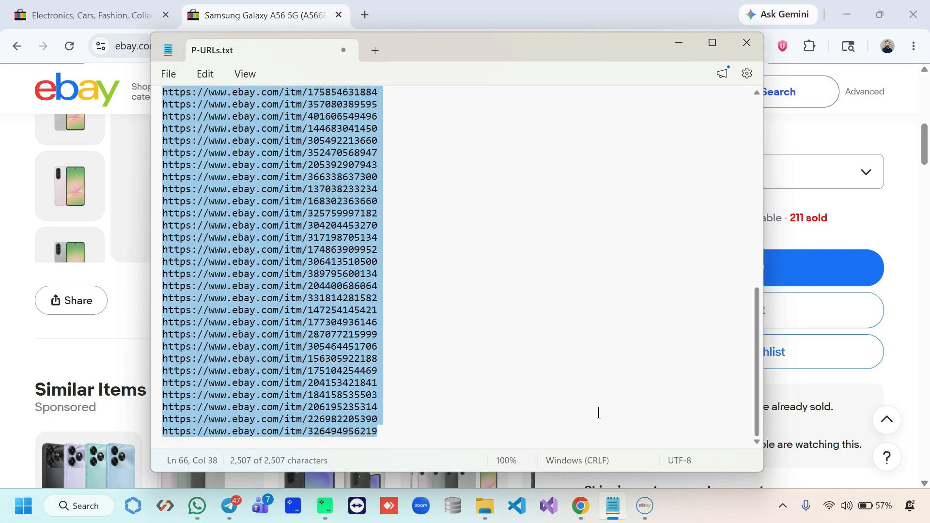
click(644, 506)
click(473, 89)
key(ctrl+a)
key(ctrl+v)
scroll(458, 139, down, 5)
scroll(459, 139, up, 3)
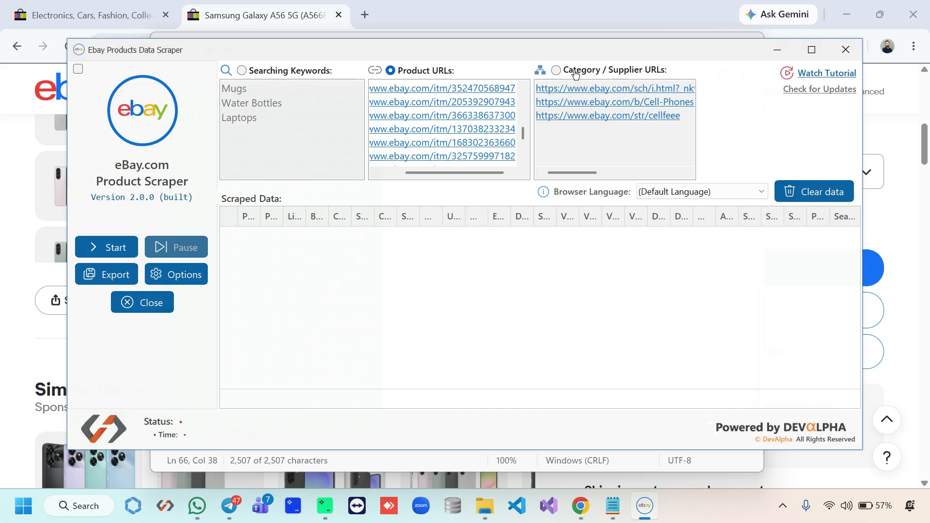
Switch the scraper to category/supplier input and set the Samsung brand page URL
click(557, 71)
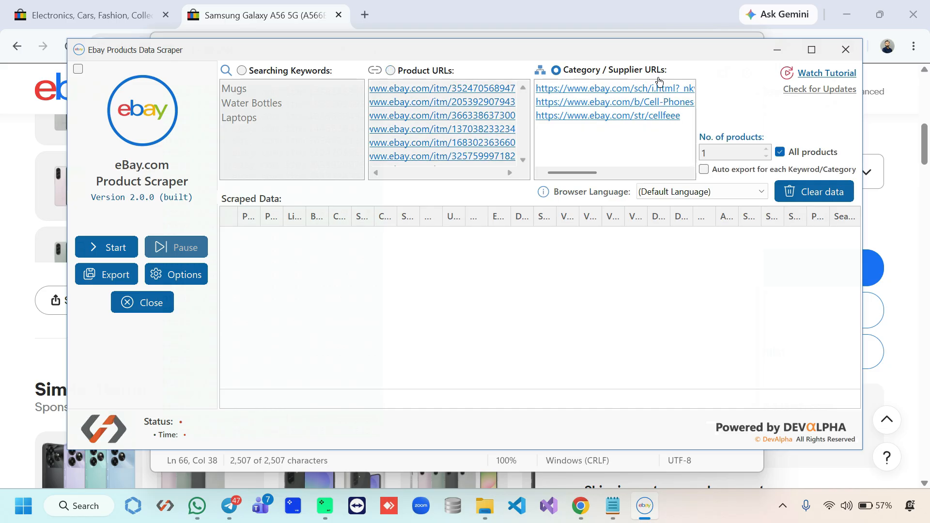
click(777, 50)
click(92, 15)
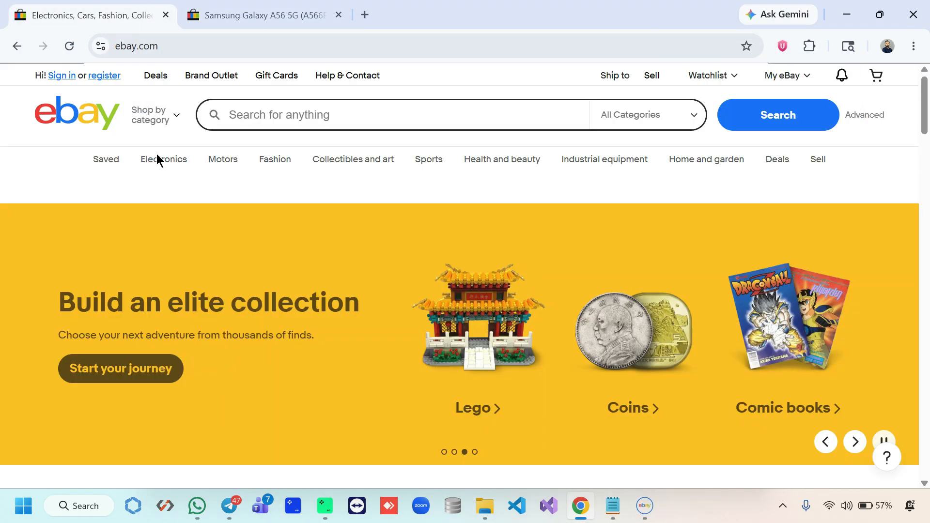
mouse_move(162, 166)
middle_click(247, 235)
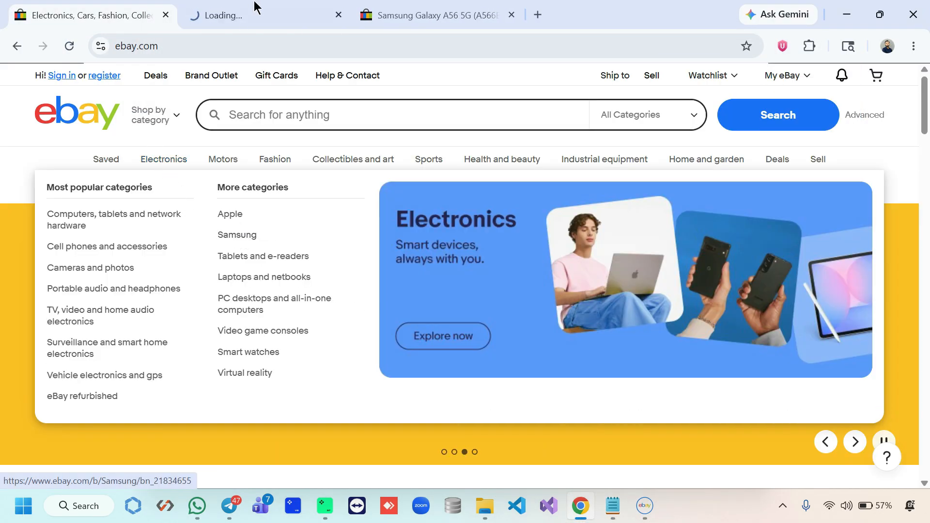
click(257, 8)
click(323, 45)
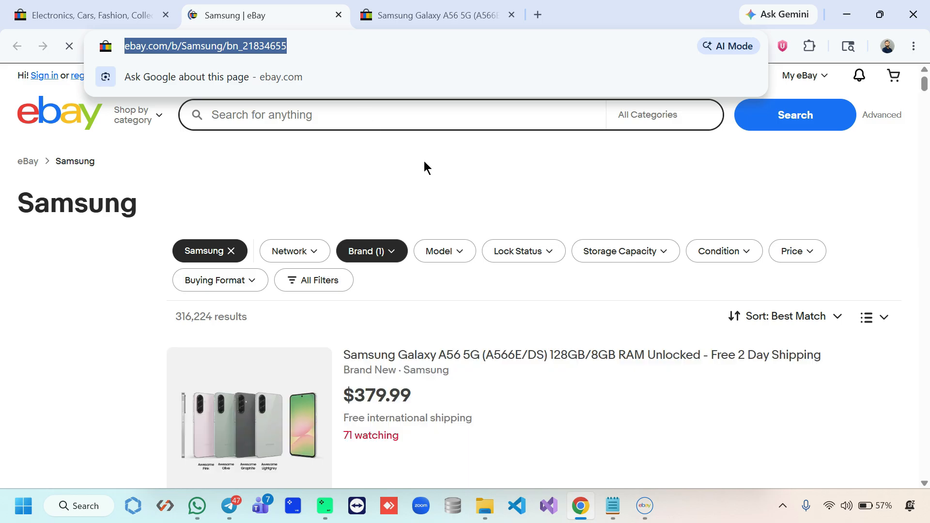
click(426, 162)
scroll(424, 165, down, 20)
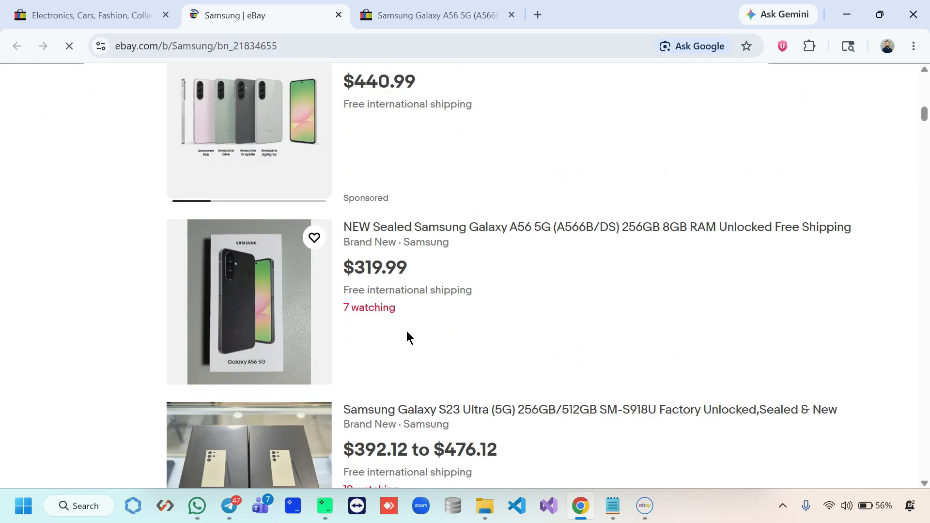
click(643, 507)
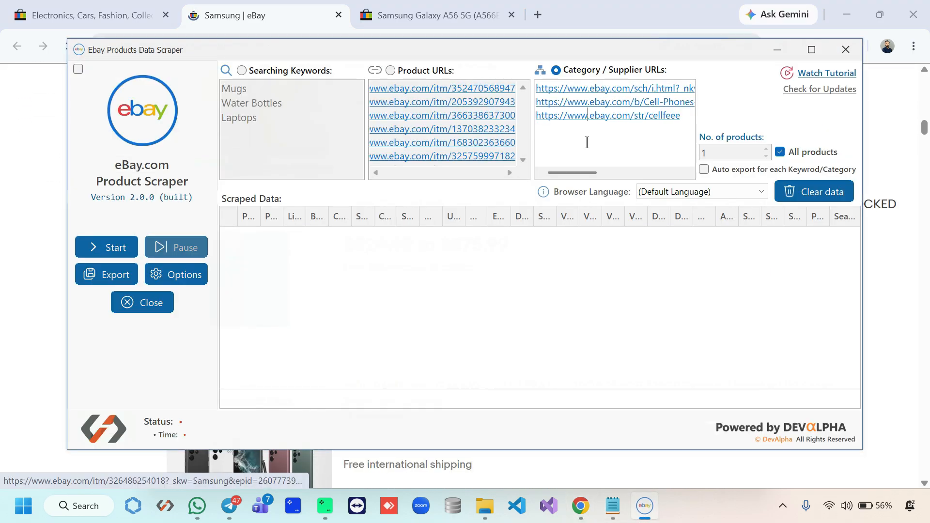
click(585, 141)
key(ctrl+a)
key(ctrl+v)
key(Return)
Add the Wireless Place eBay store URL to the category/supplier URLs list
click(777, 49)
scroll(538, 252, up, 10)
click(458, 15)
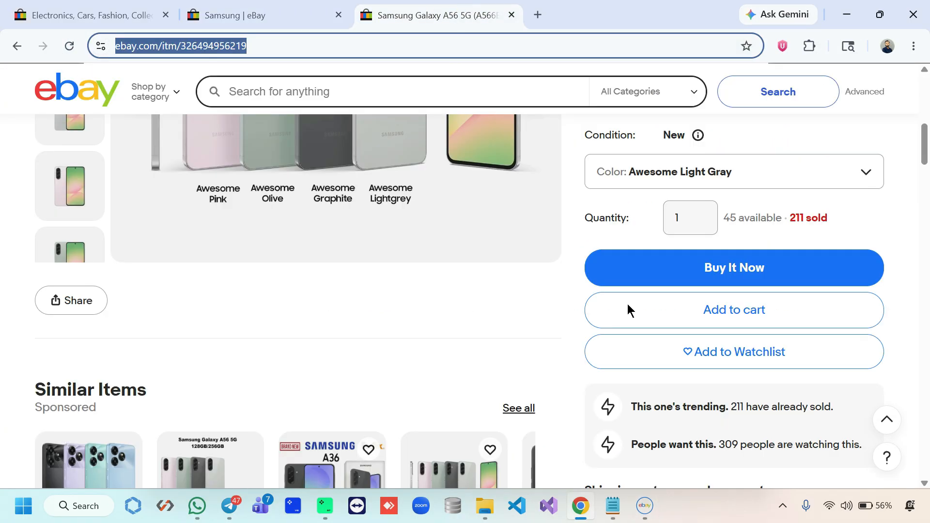
scroll(681, 354, up, 7)
middle_click(644, 347)
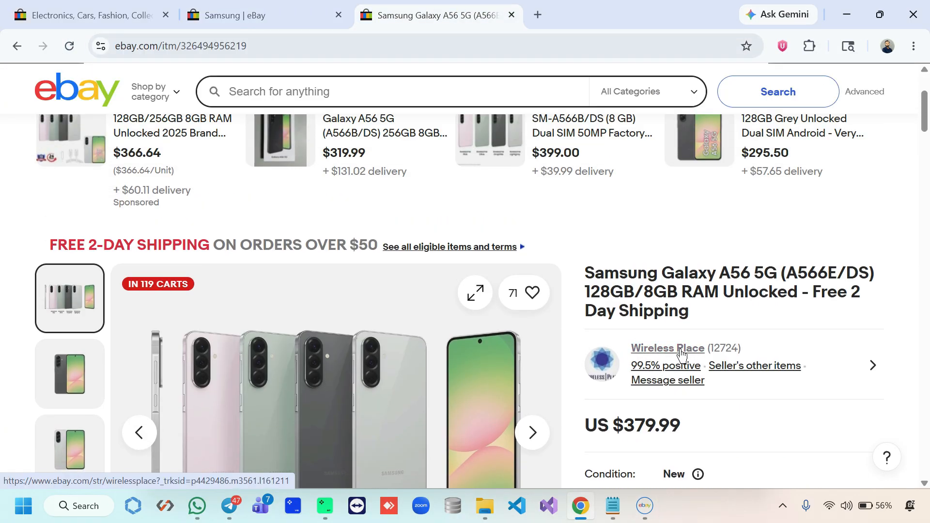
click(596, 12)
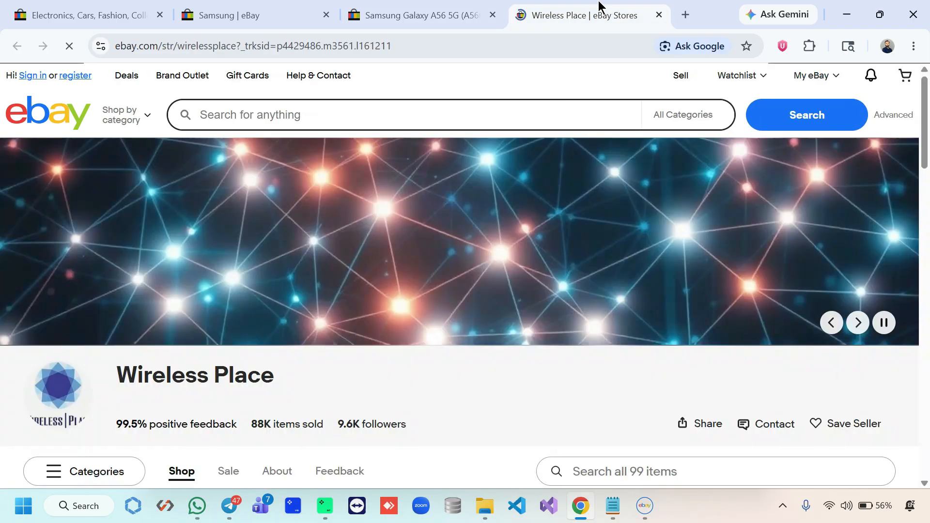
click(426, 43)
click(478, 394)
scroll(475, 382, down, 20)
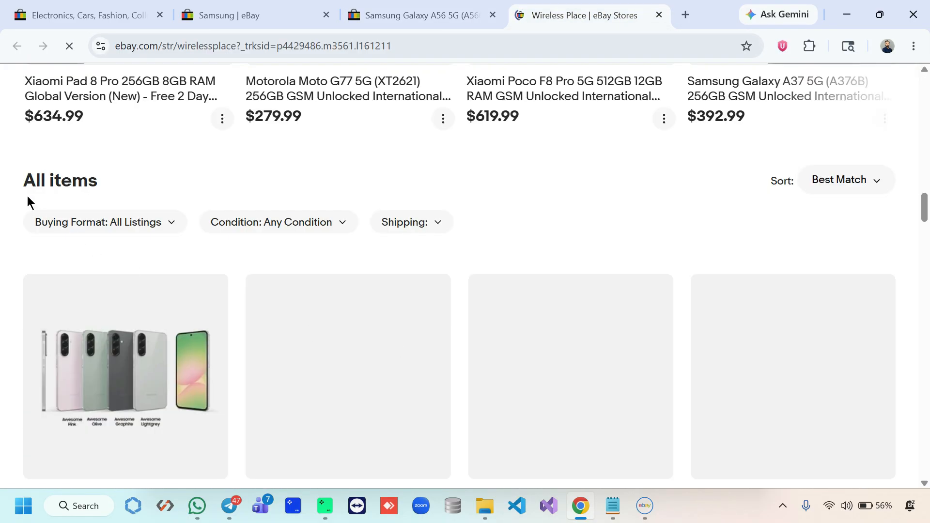
drag(28, 195, 105, 225)
scroll(29, 307, down, 15)
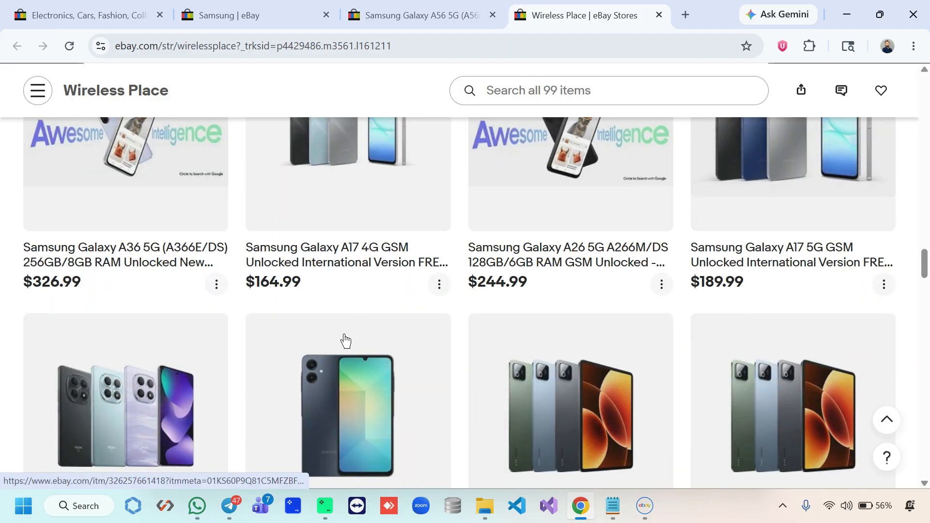
click(644, 506)
click(608, 166)
key(ctrl+v)
drag(631, 174, 534, 173)
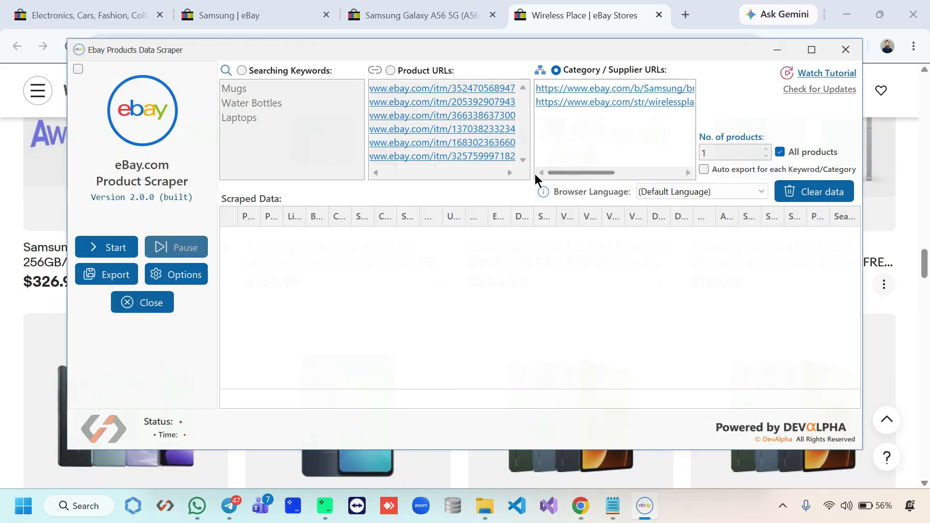
Search by keywords, add the Category and Stock Availability columns, and start scraping
click(288, 70)
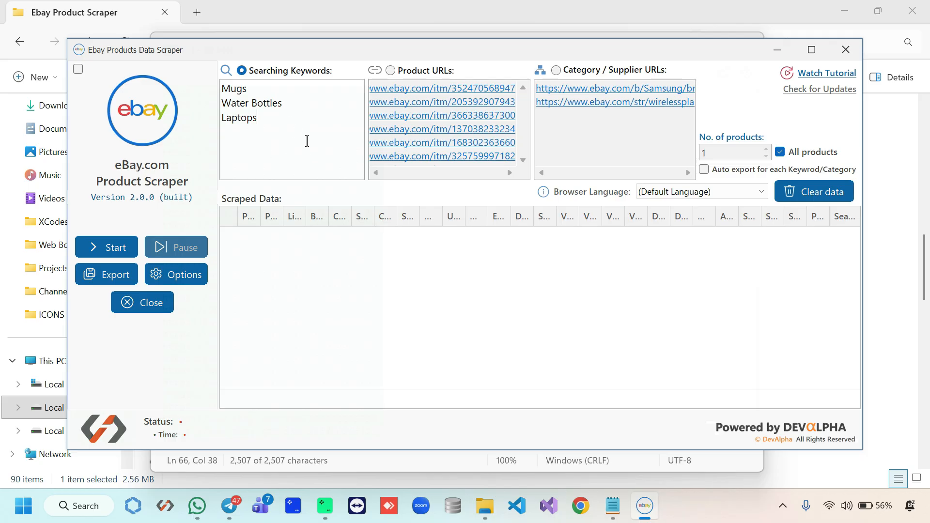
click(176, 280)
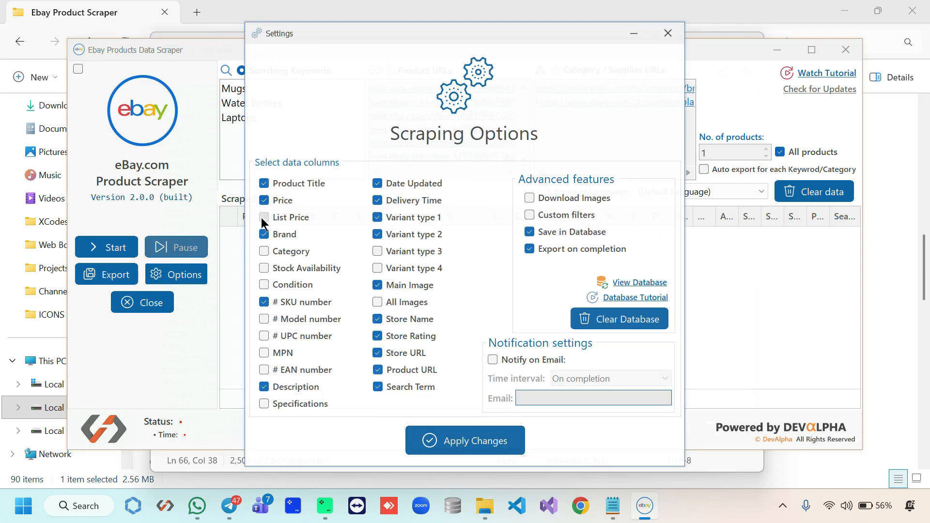
click(279, 250)
click(280, 268)
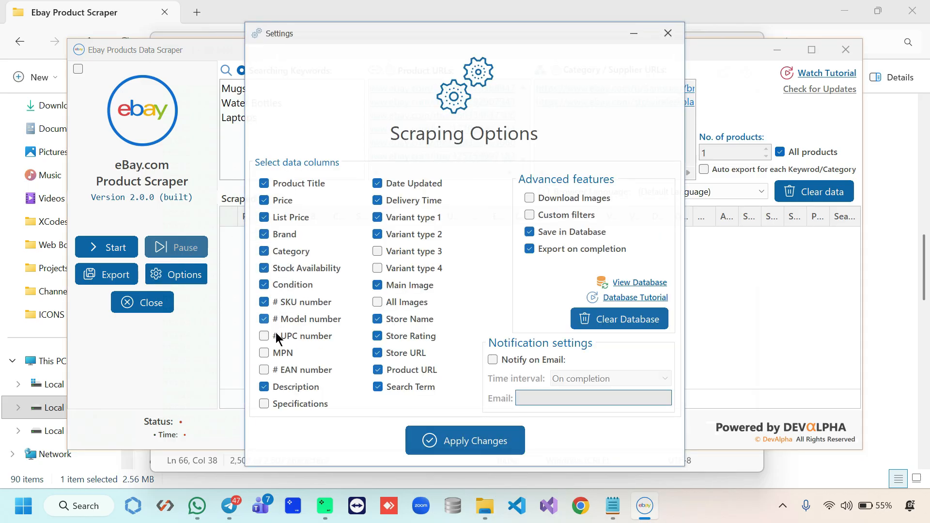
click(501, 439)
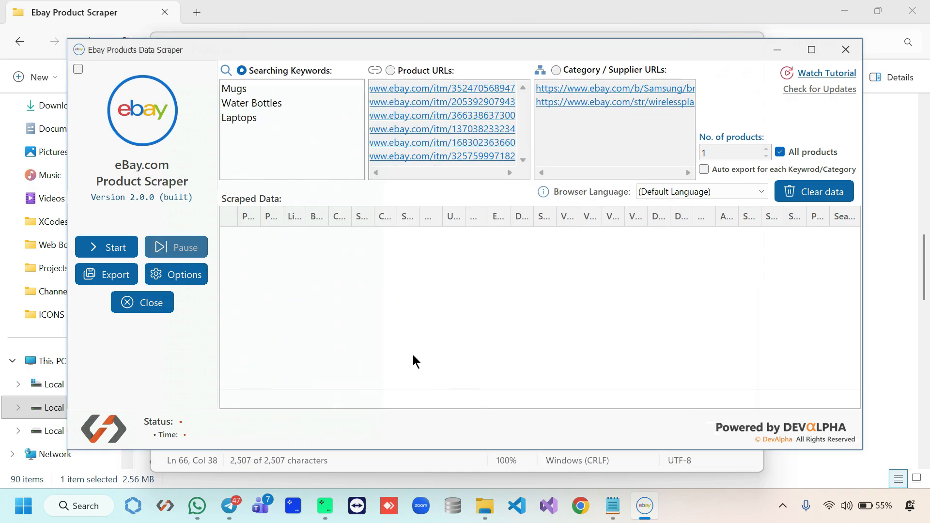
click(114, 251)
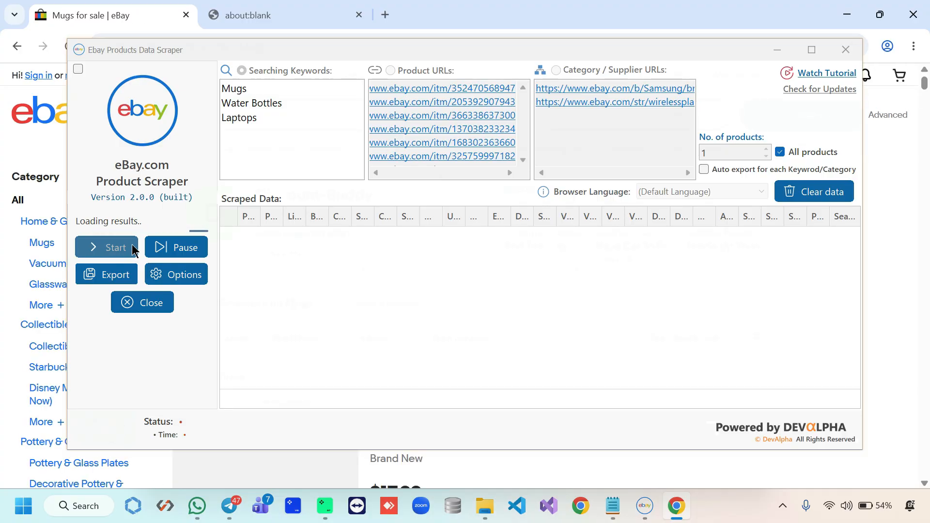
Look over the eBay Mugs results and the other tab in Chrome
click(777, 49)
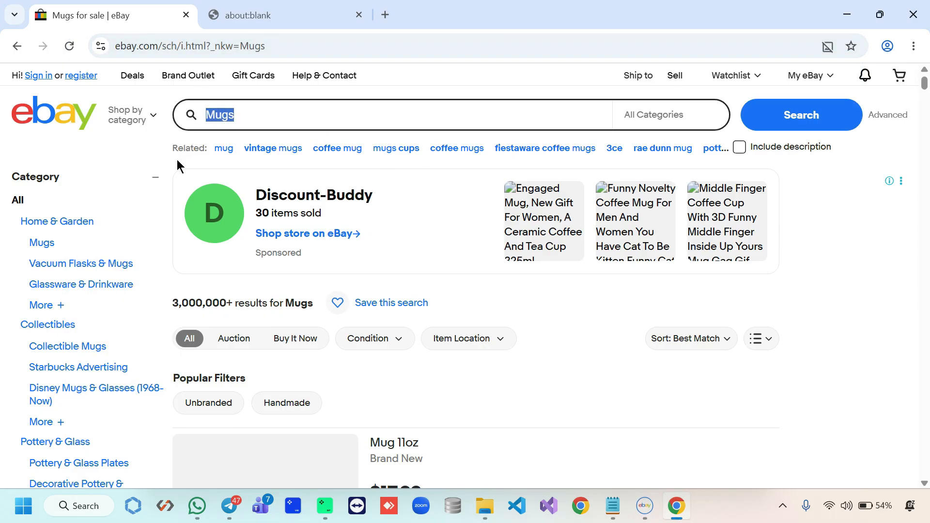
key(End)
scroll(853, 292, down, 20)
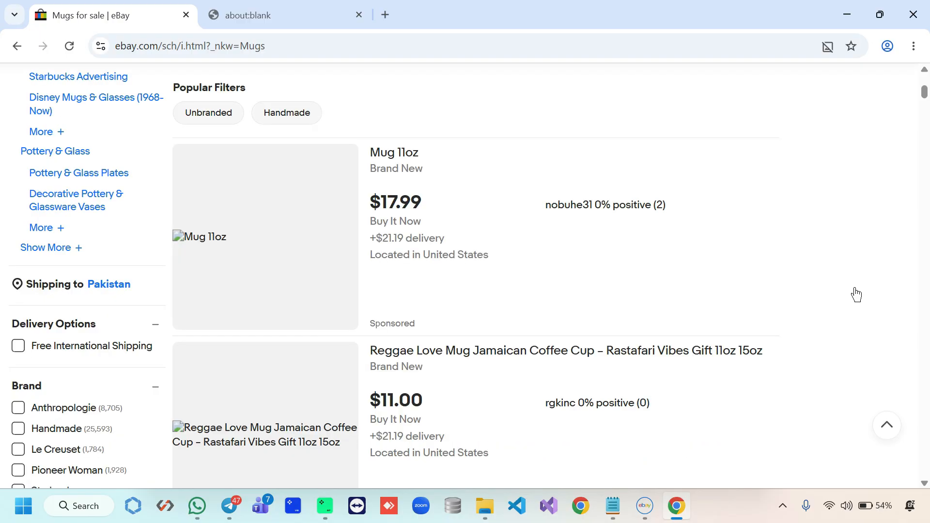
scroll(528, 283, up, 20)
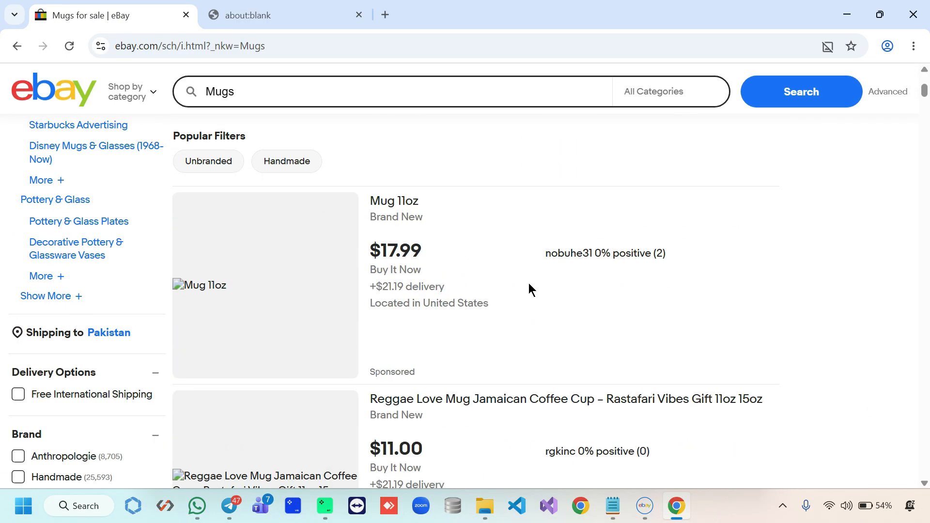
key(ctrl+Tab)
Add a row Count under the scraped data, maximize the scraper, and open Options
click(648, 521)
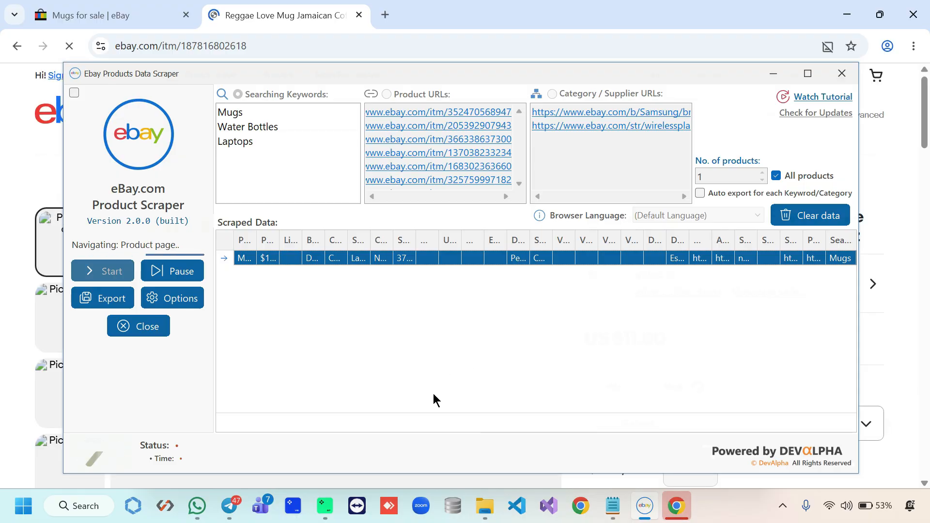
right_click(445, 423)
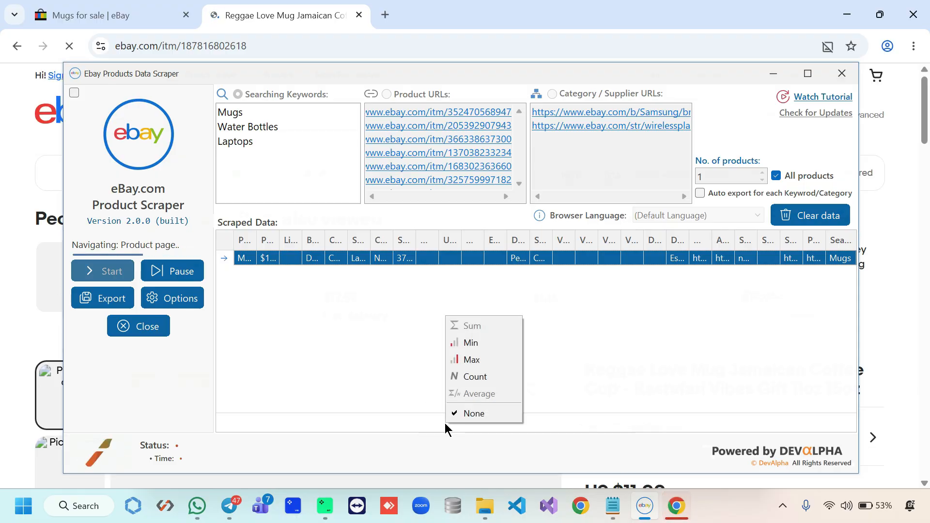
click(499, 376)
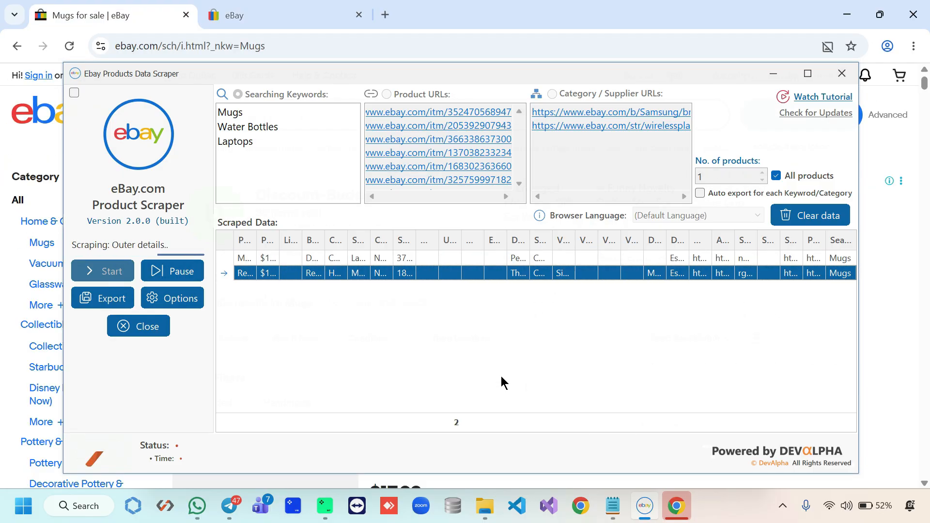
click(807, 73)
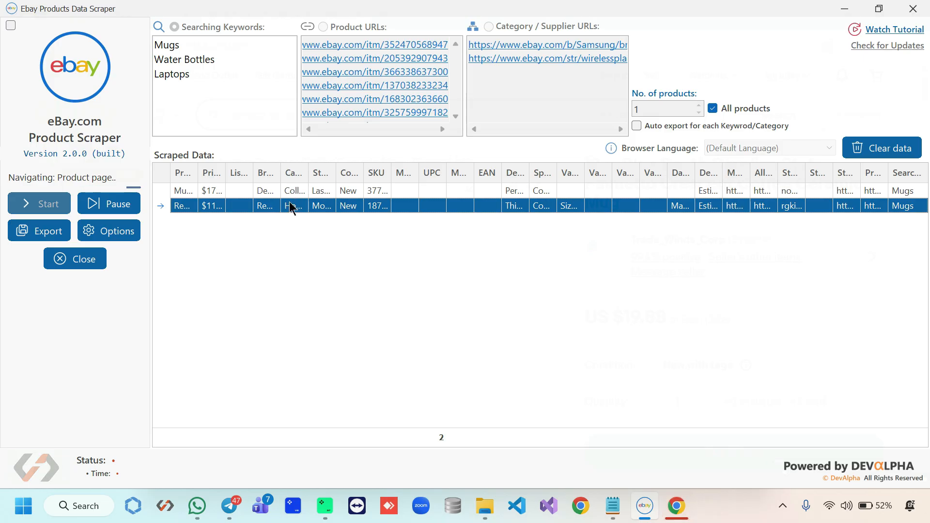
click(93, 235)
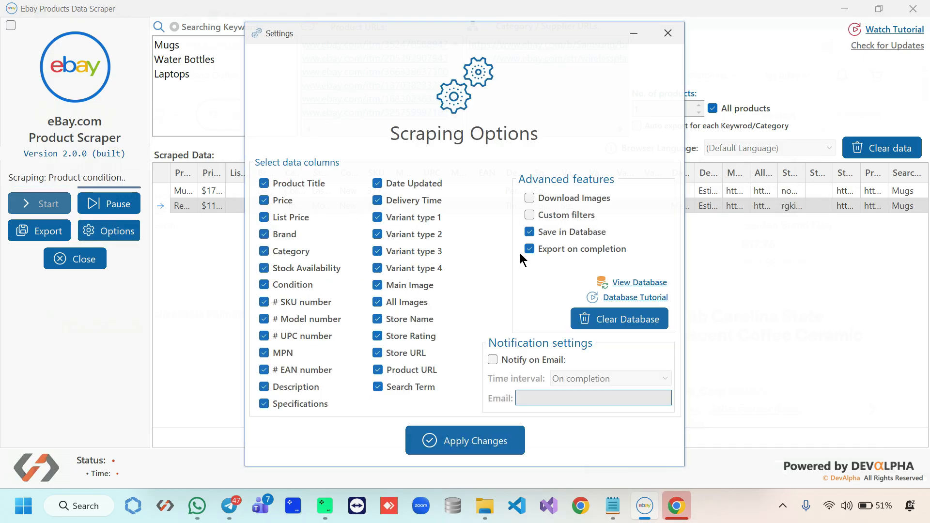
Enable Download Images, apply the change, and restore the scraper to a smaller window
click(560, 196)
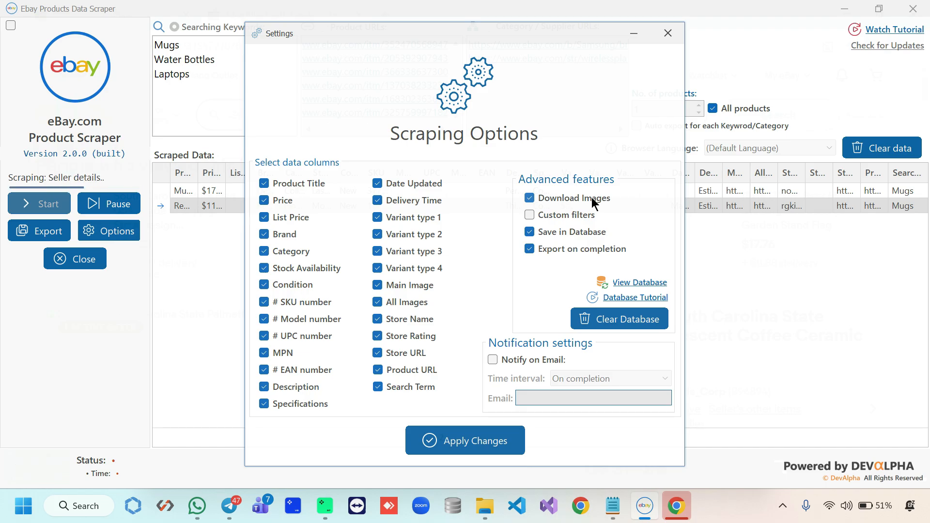
click(477, 444)
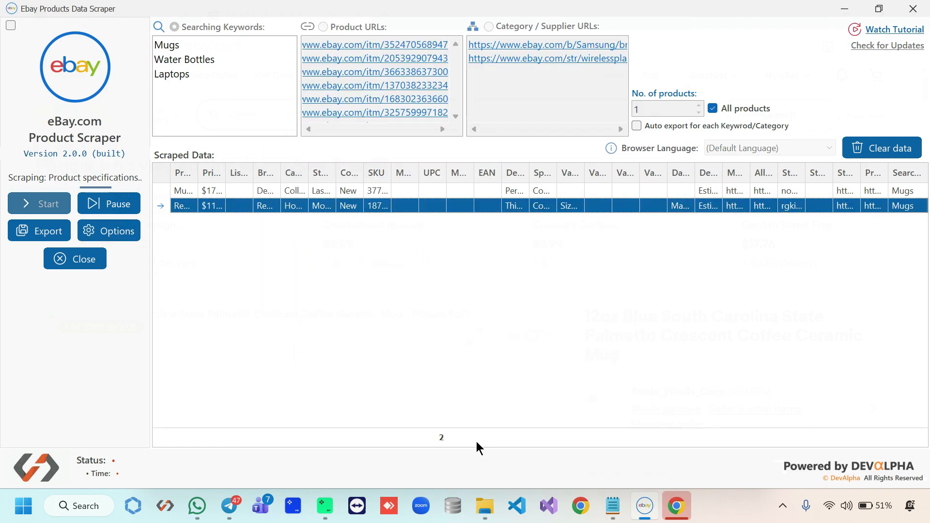
double_click(575, 9)
click(764, 90)
click(485, 506)
scroll(280, 311, up, 15)
click(204, 149)
double_click(220, 152)
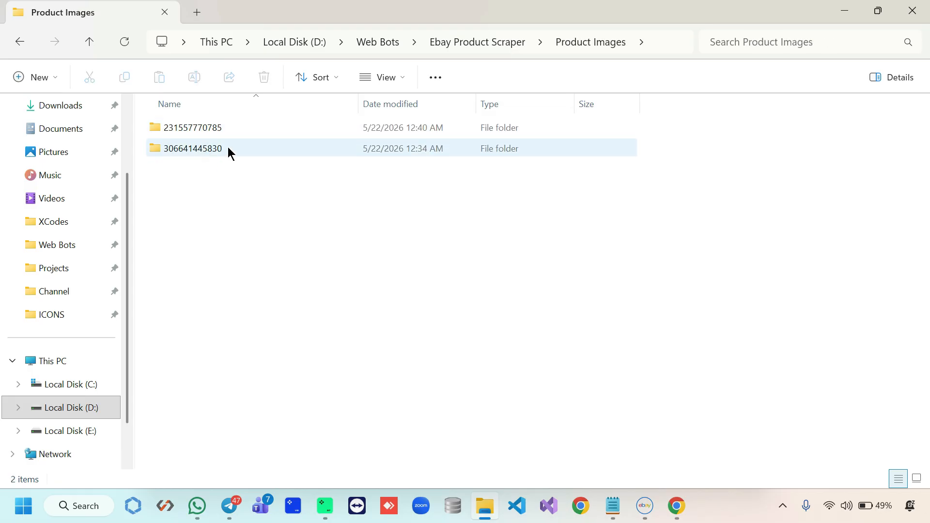
double_click(242, 151)
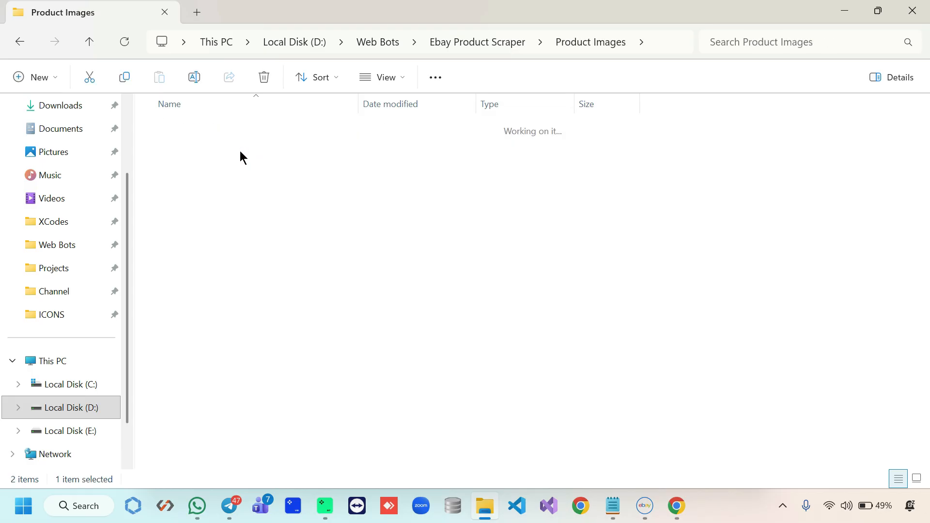
drag(182, 229, 428, 189)
key(Left)
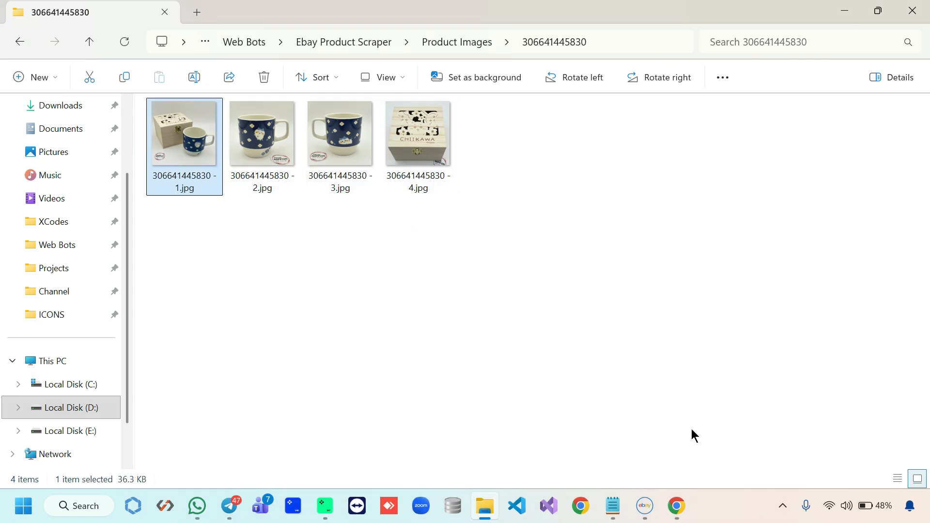
click(671, 507)
click(645, 505)
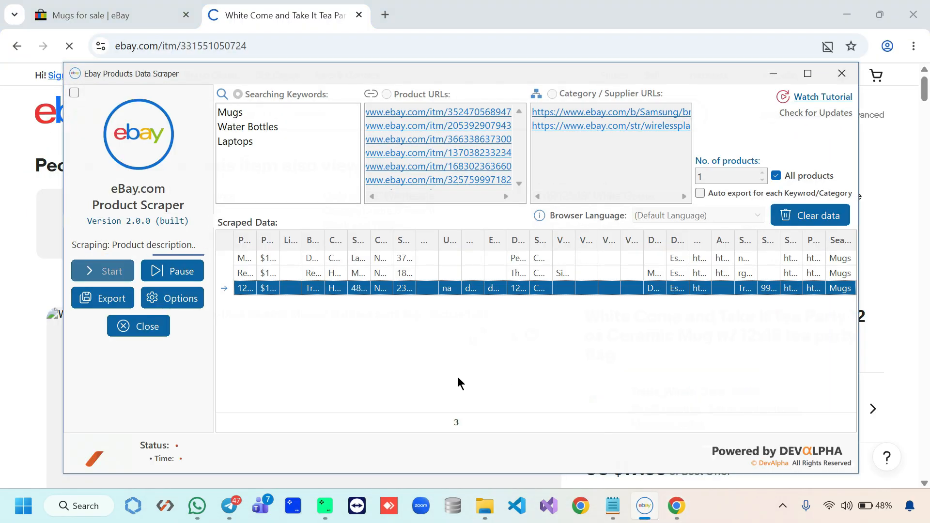
Open Options and drag the Settings dialog to the upper left, clear of the data
click(160, 297)
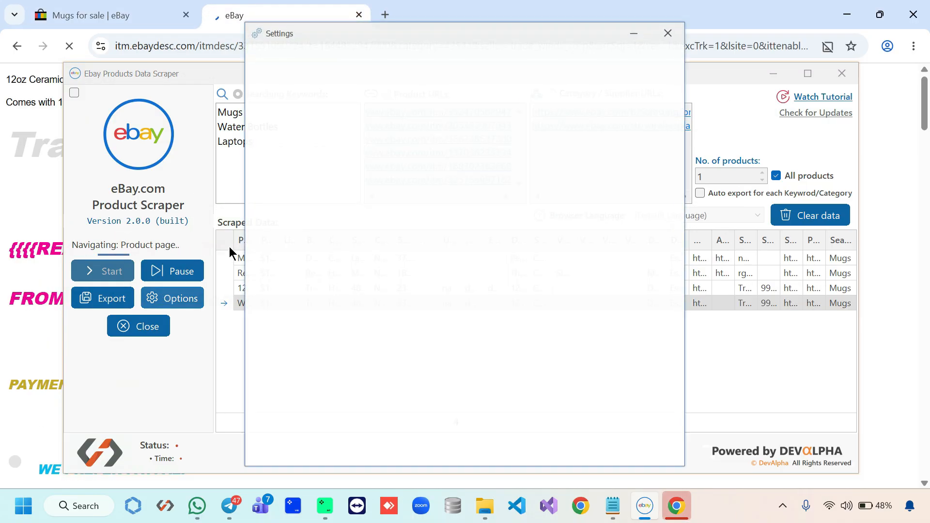
drag(510, 41, 279, 34)
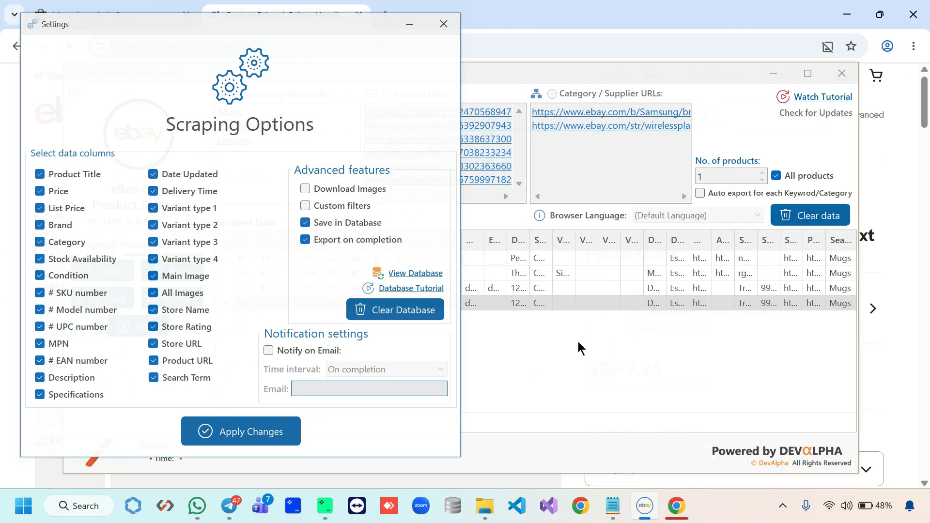
Browse the six Mugs rows of DB_Table in Database.db, then close DB Browser
click(415, 273)
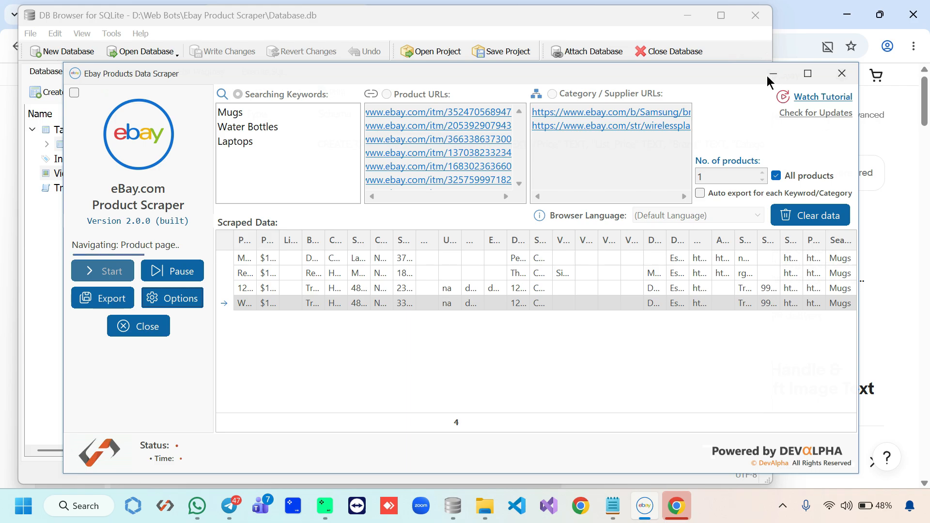
click(771, 74)
click(130, 73)
drag(136, 431, 725, 418)
click(28, 34)
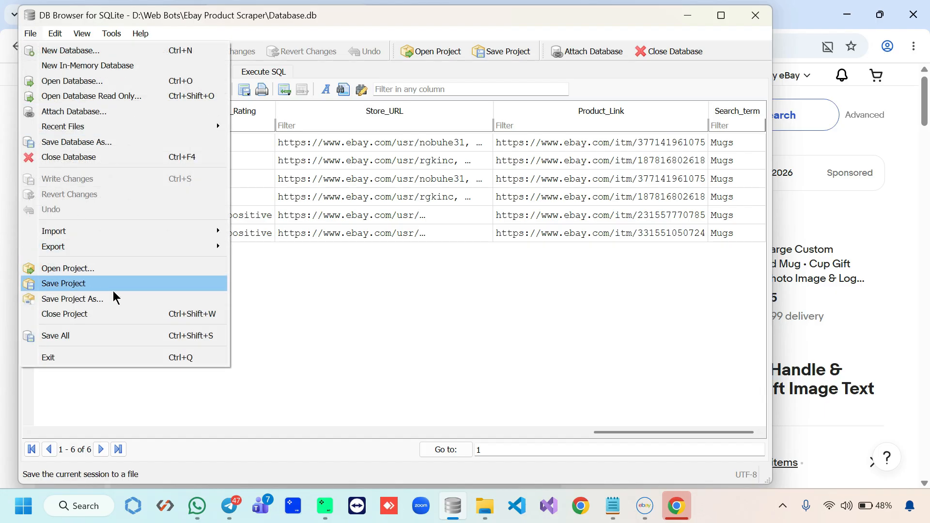
mouse_move(204, 246)
click(412, 278)
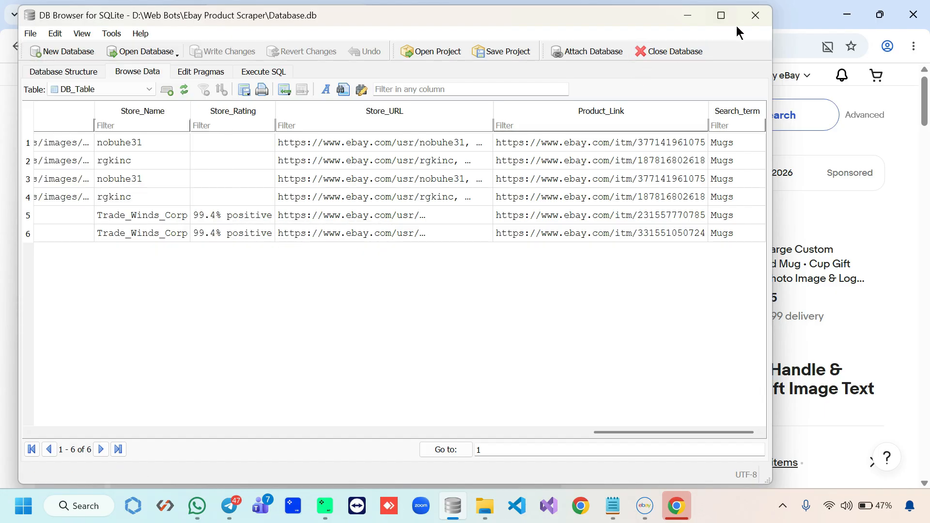
click(754, 16)
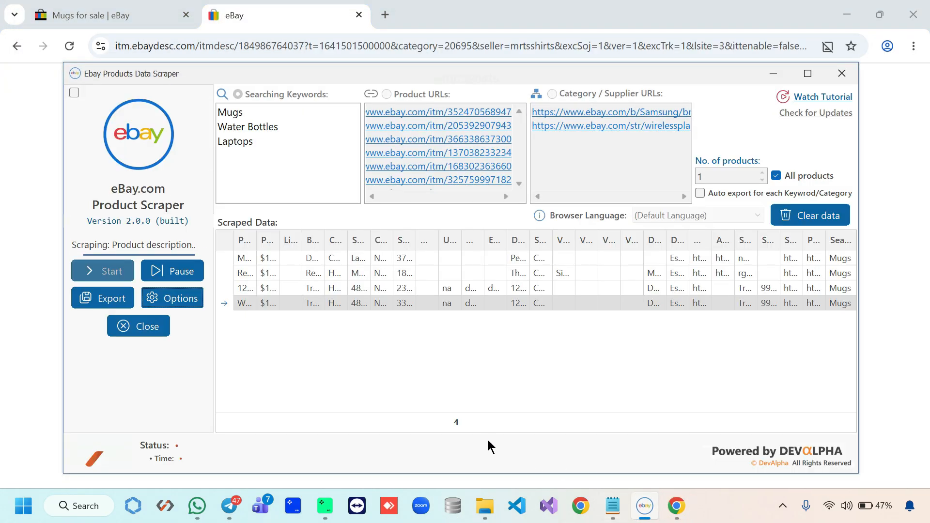
Enable Notify on Email to the user's e-mail address, keep the interval On completion, and apply changes
click(195, 304)
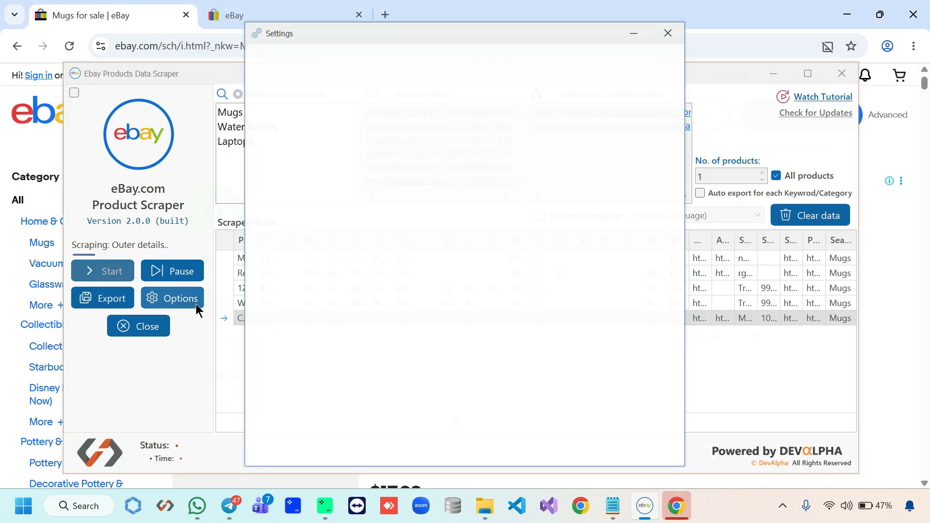
click(526, 359)
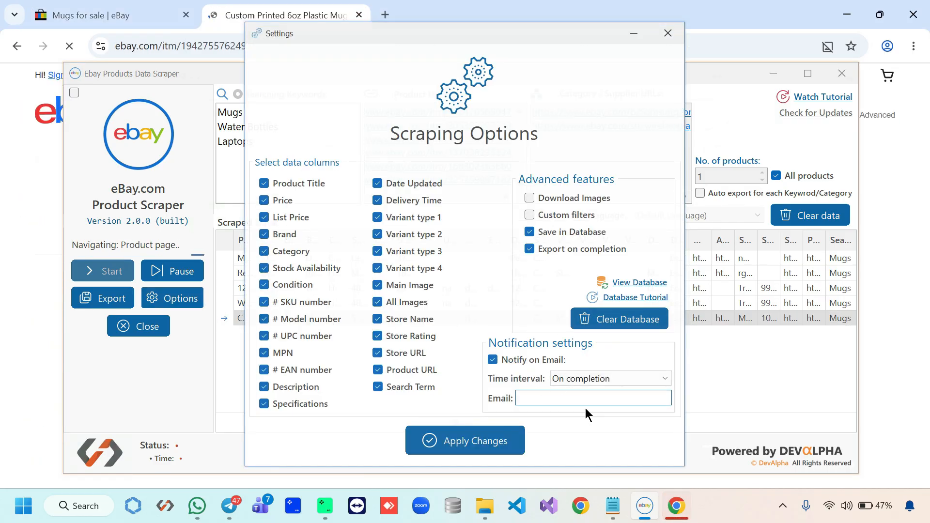
click(578, 397)
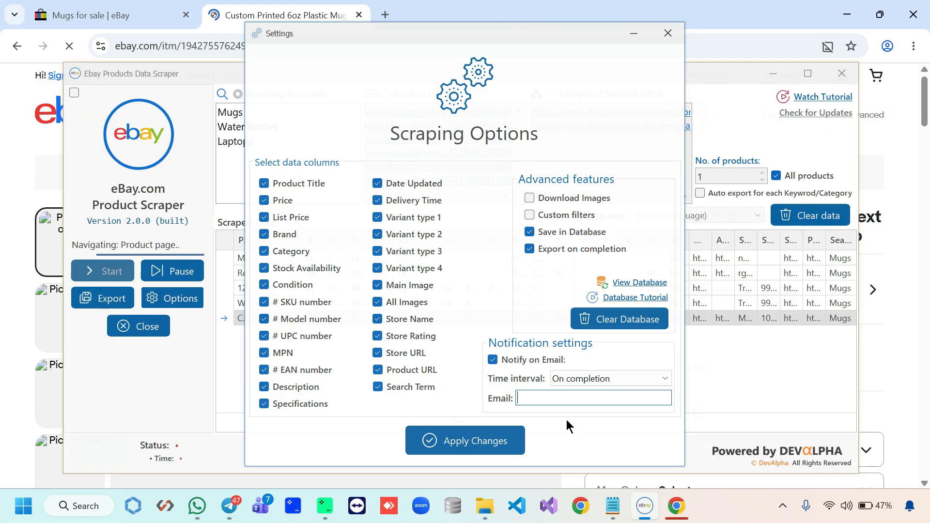
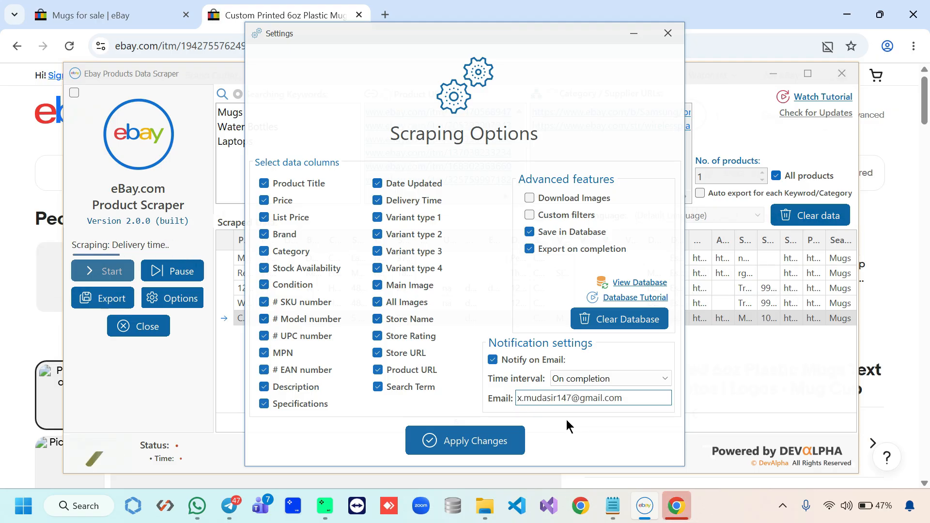
click(619, 381)
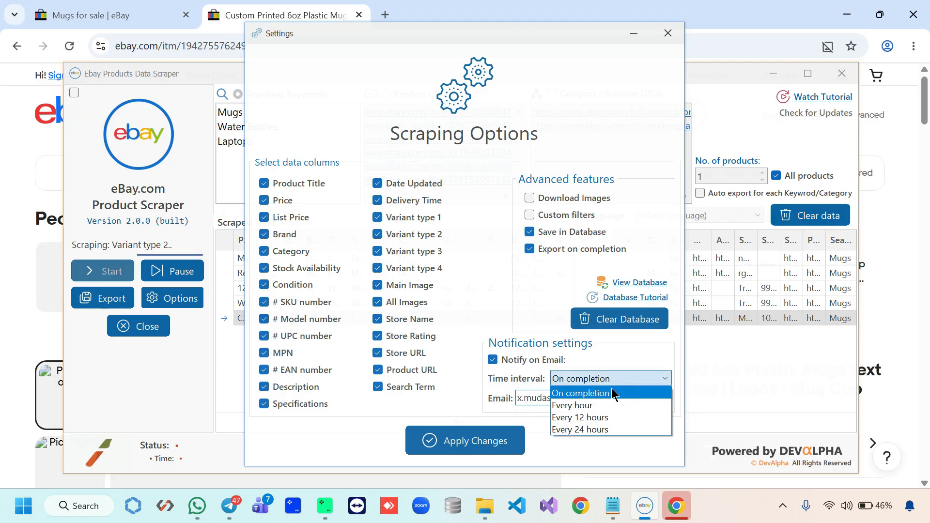
click(588, 395)
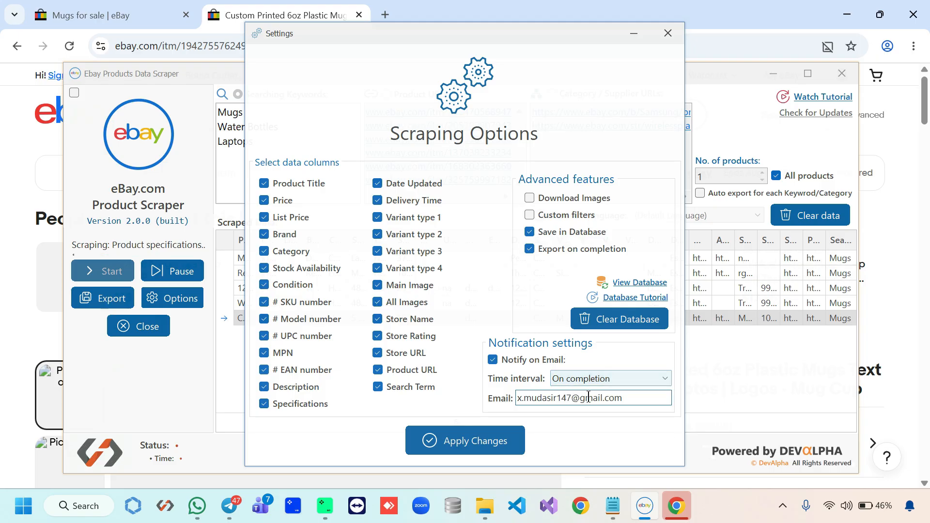
click(465, 441)
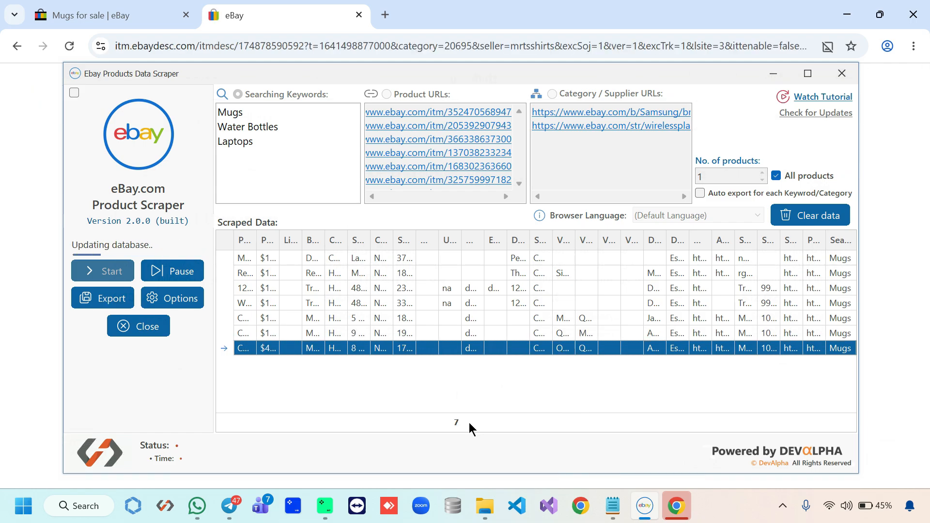
Uncheck All products, cap each keyword at 25 products, and turn on auto export per keyword
click(789, 176)
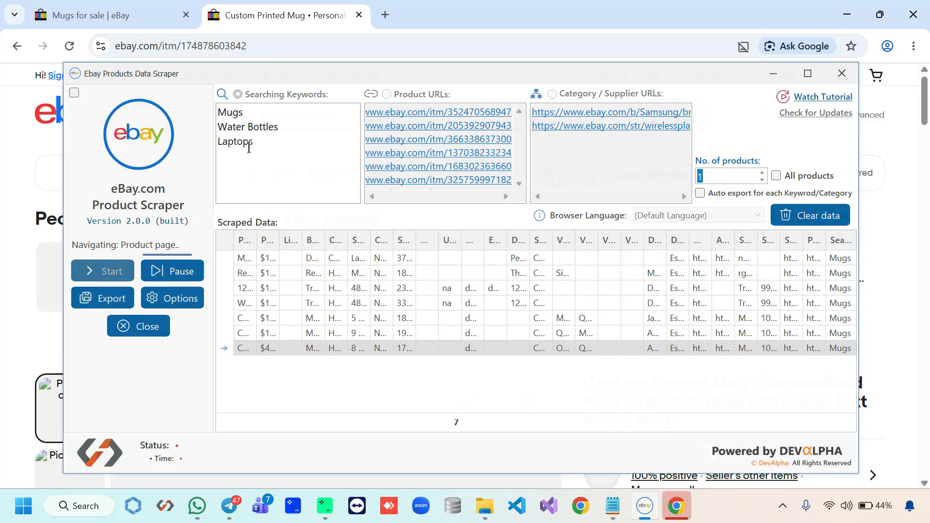
text(25)
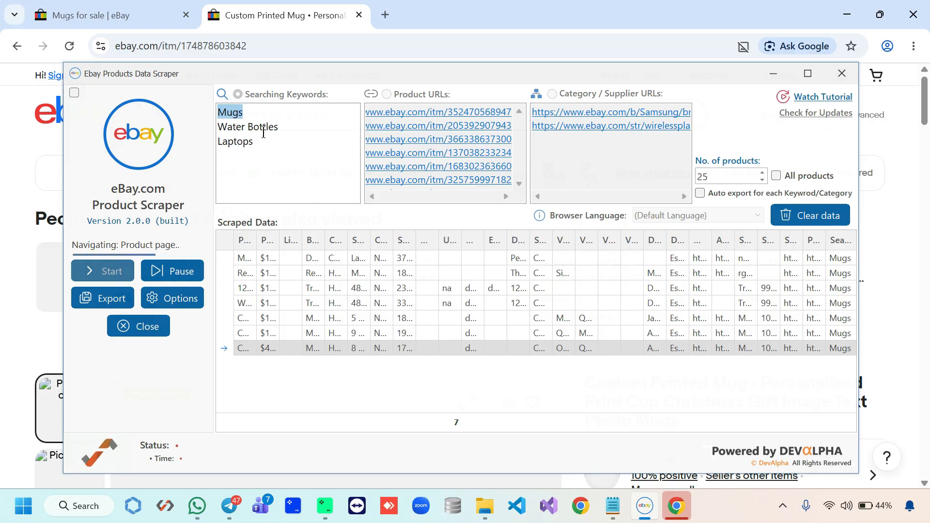
drag(280, 126, 222, 142)
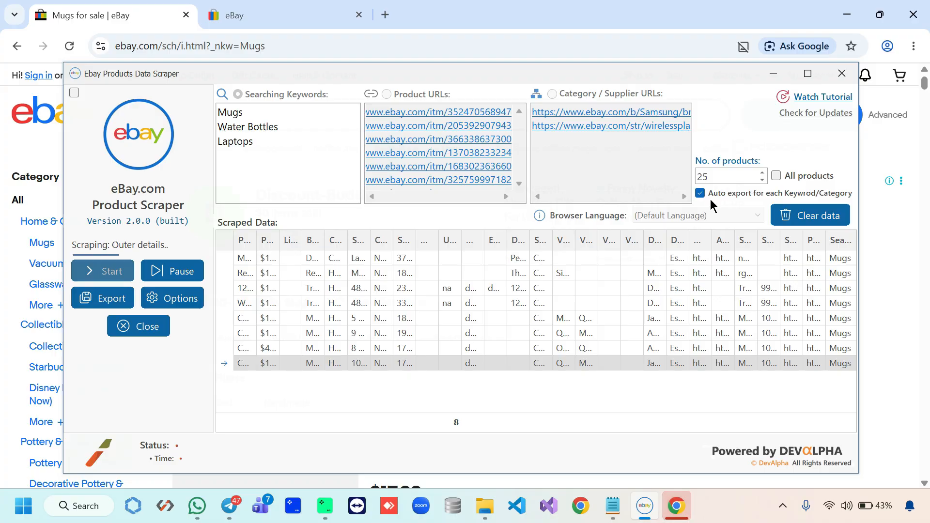
click(492, 415)
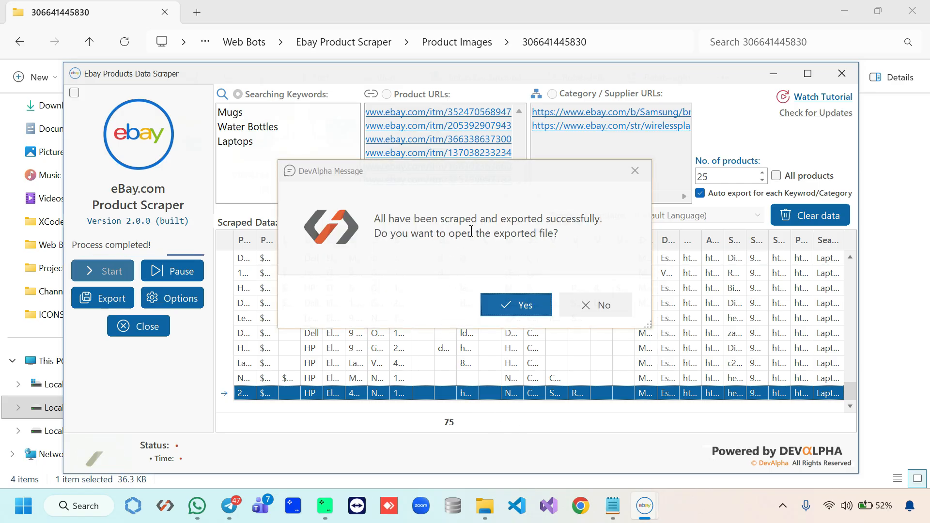
Decline opening the export, minimize the scraper, and go back up from the Product Images folder
click(596, 305)
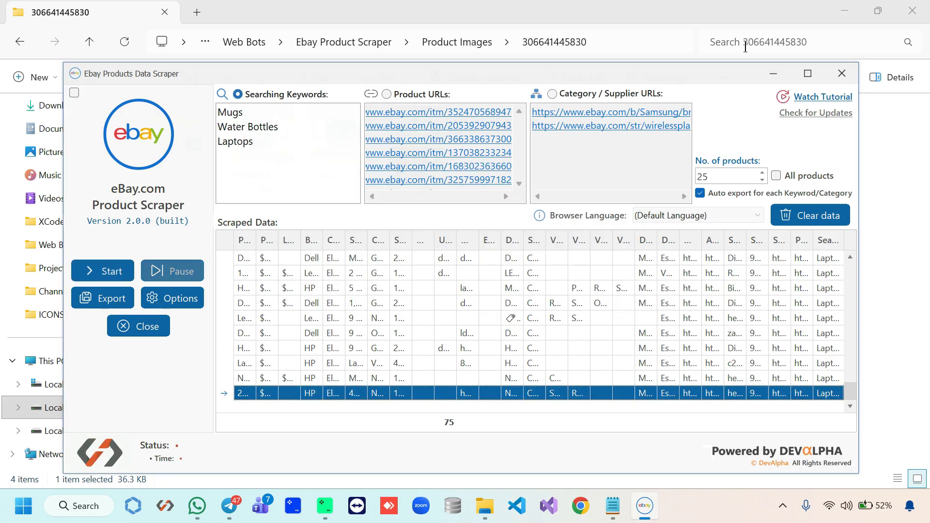
click(783, 77)
click(19, 41)
Open the Exported Files folder in File Explorer and launch the Mugs export workbook
click(20, 41)
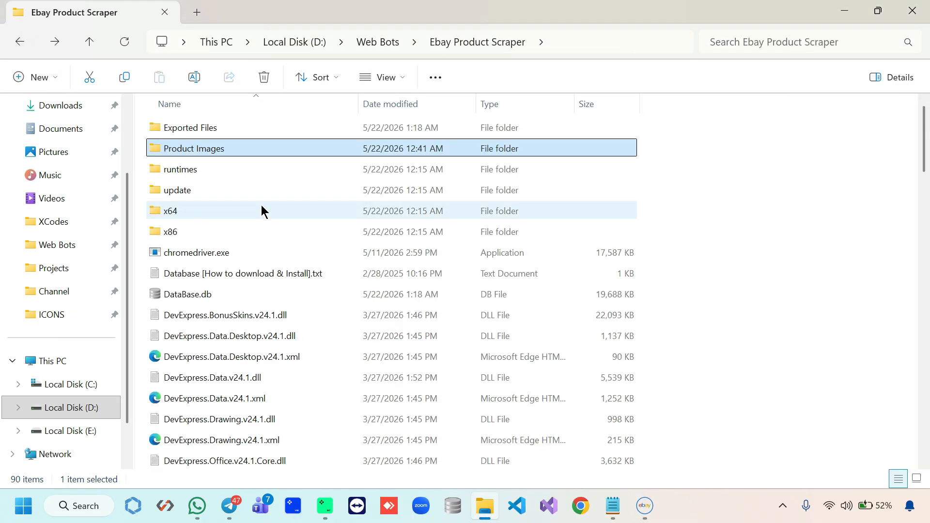
double_click(238, 129)
click(644, 506)
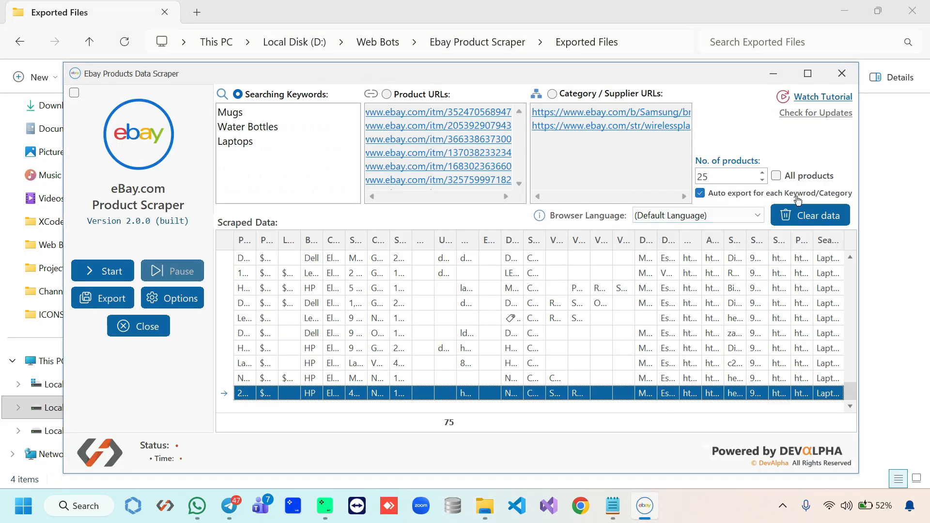
click(768, 79)
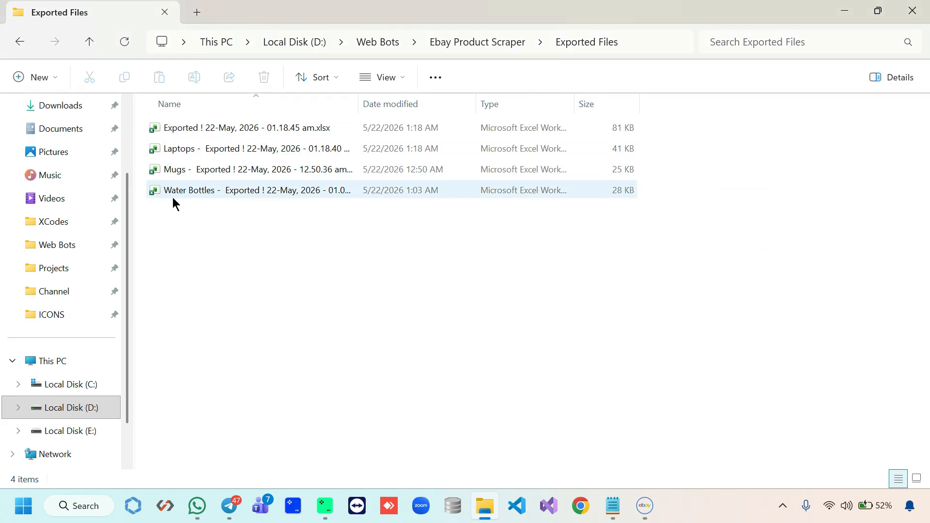
drag(200, 208, 222, 145)
click(211, 218)
double_click(223, 169)
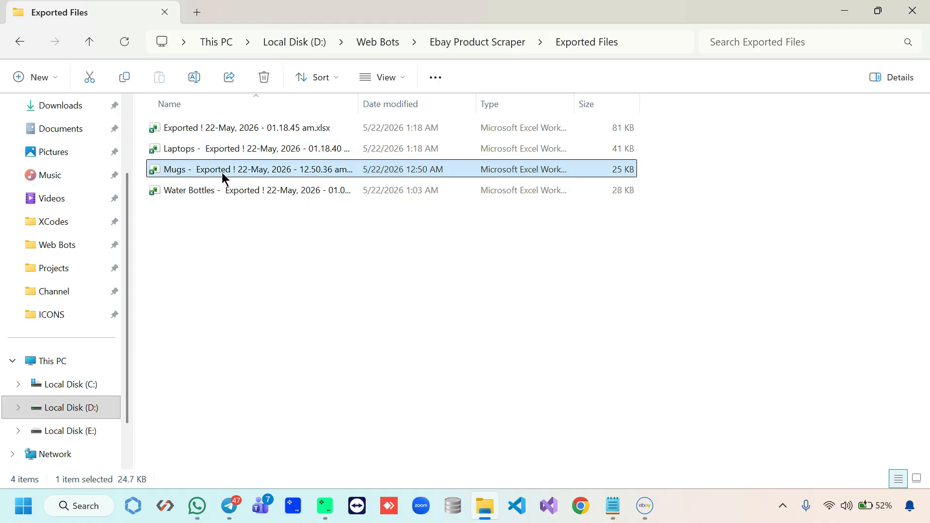
Scroll through the Mugs workbook, checking the search term and product URL columns, then close it
scroll(218, 292, down, 6)
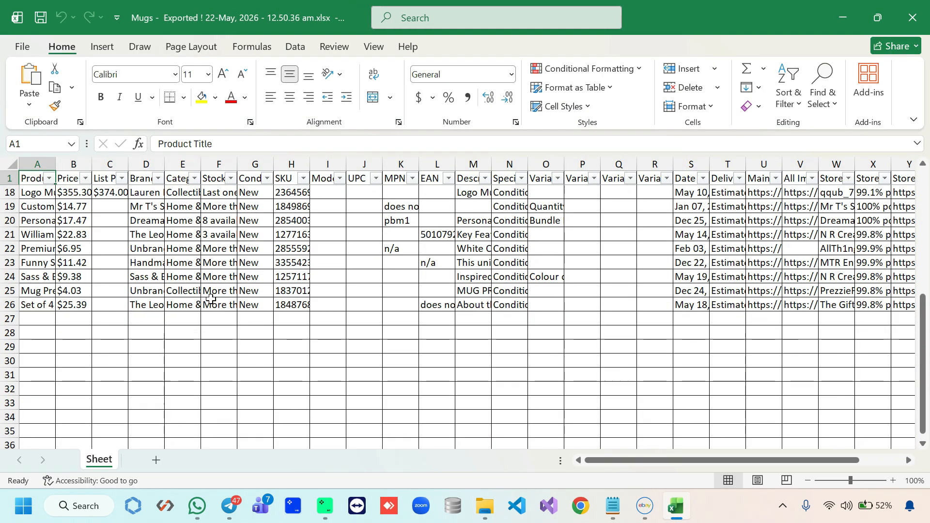
scroll(54, 326, up, 2)
scroll(55, 326, up, 1)
drag(48, 376, 73, 264)
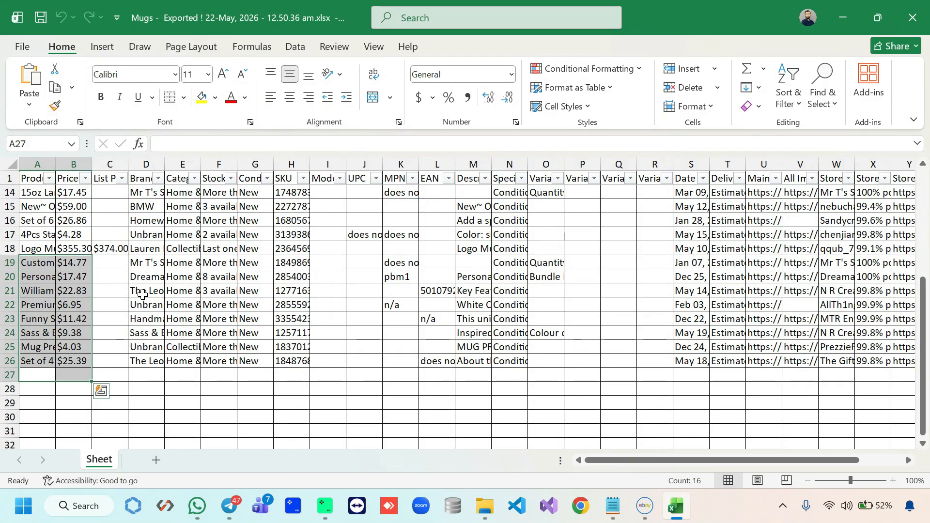
scroll(650, 430, up, 3)
scroll(878, 289, right, 3)
drag(864, 263, 853, 395)
click(814, 389)
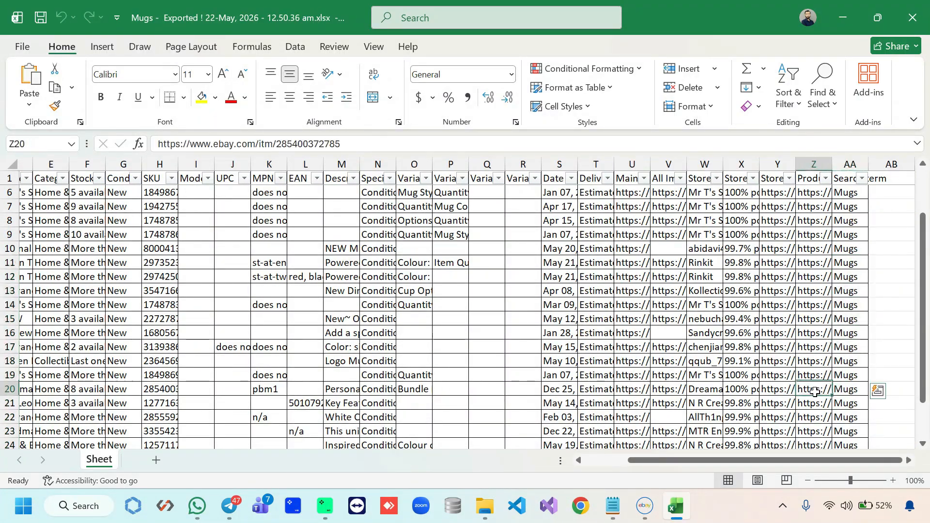
click(912, 17)
Open the Laptops export, check its search term column at AA26, and close it
double_click(245, 150)
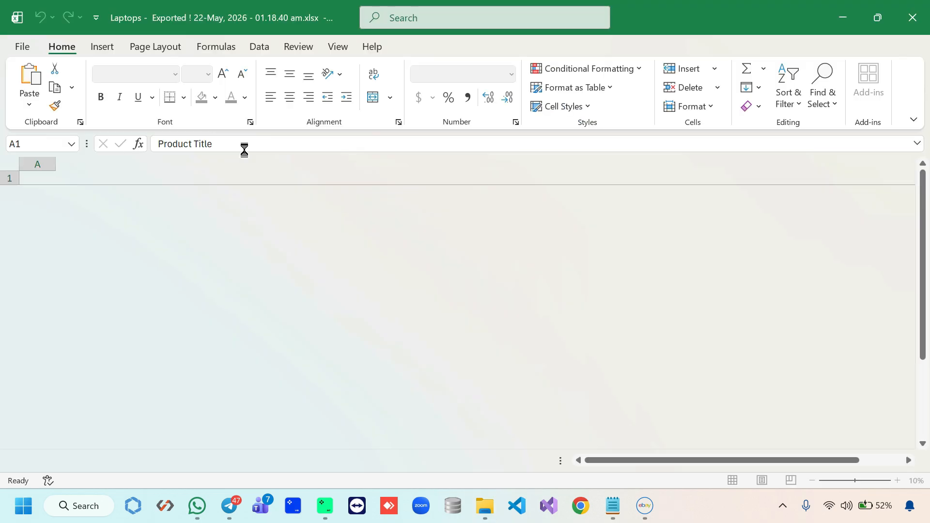
scroll(91, 276, down, 6)
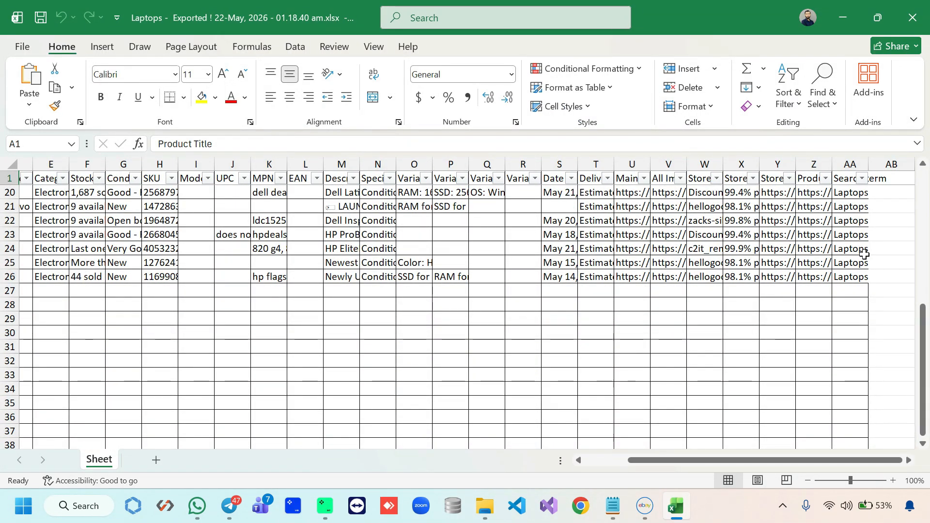
click(855, 272)
click(913, 17)
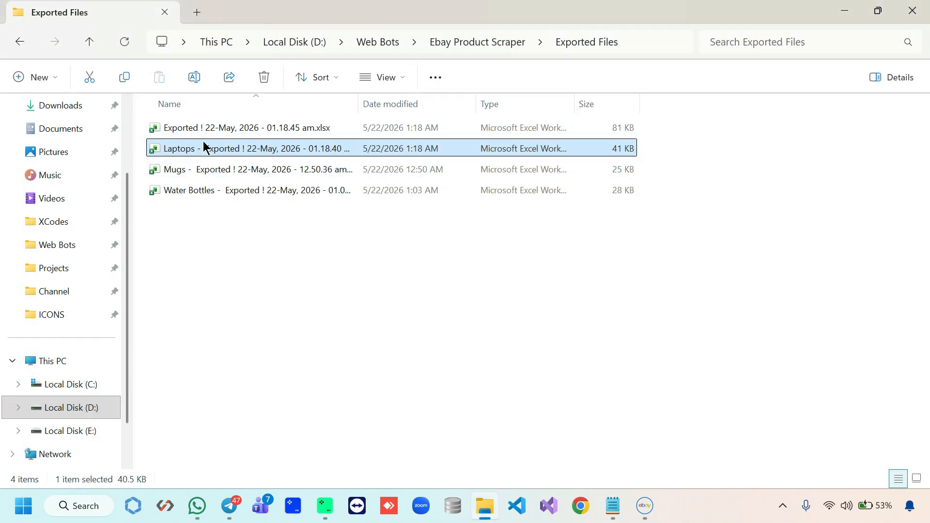
Open the combined export workbook, inspect the store URLs around Y49, and close it
click(213, 132)
double_click(214, 132)
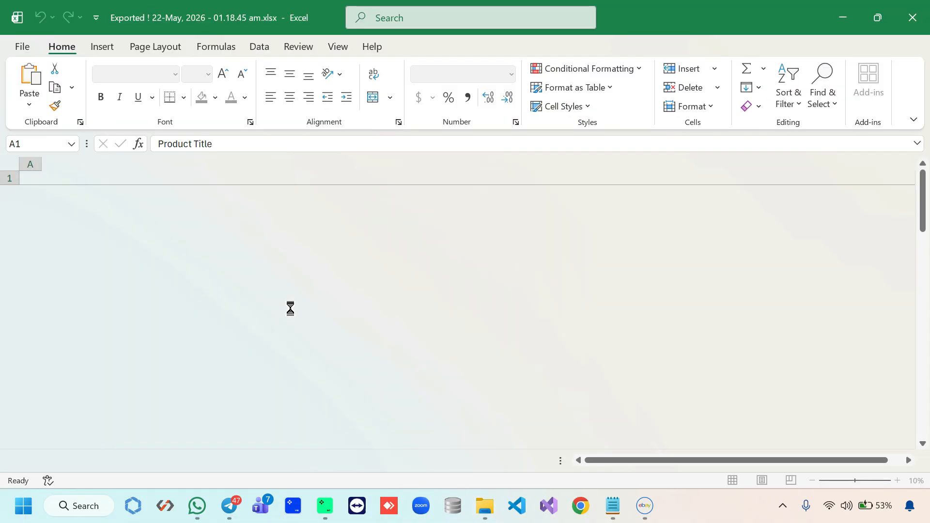
scroll(582, 388, down, 18)
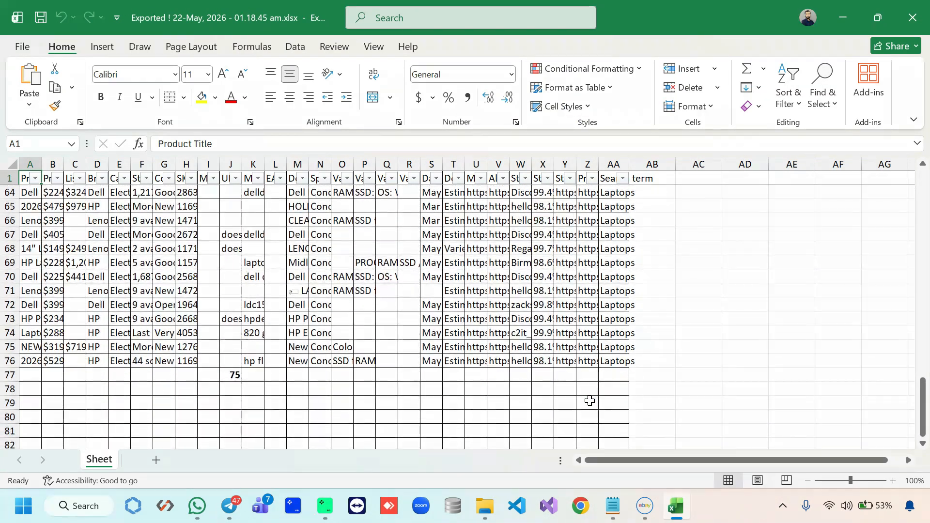
scroll(589, 401, up, 8)
click(573, 344)
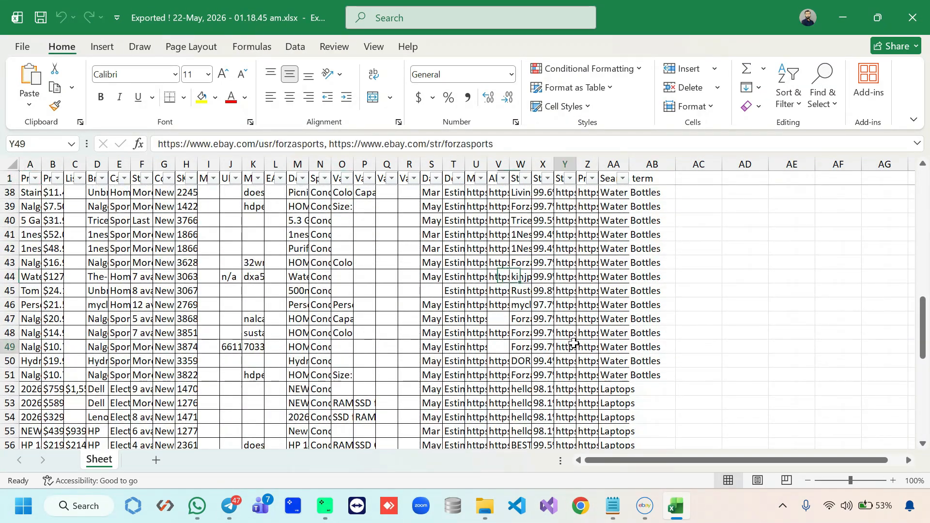
click(913, 17)
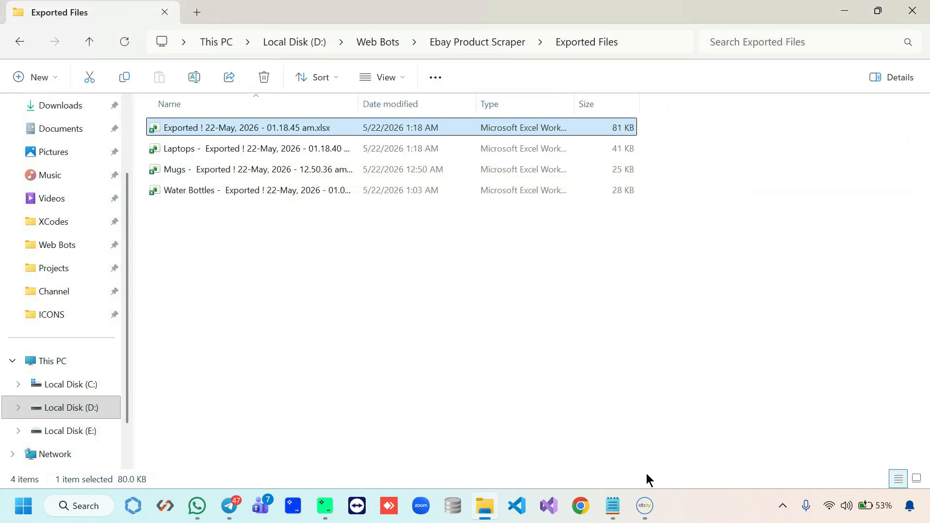
Set the scraper's export destination to the Desktop with the file name 'Scraped Products'
click(644, 507)
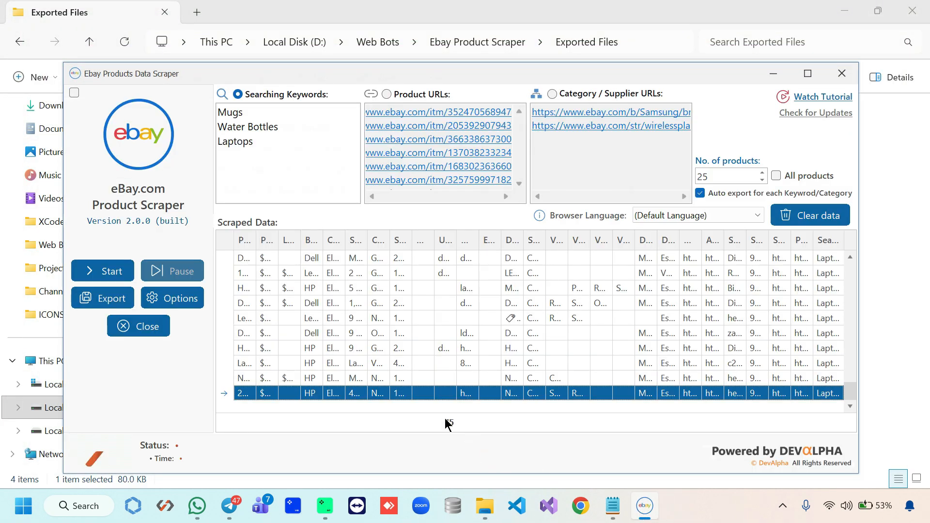
click(104, 301)
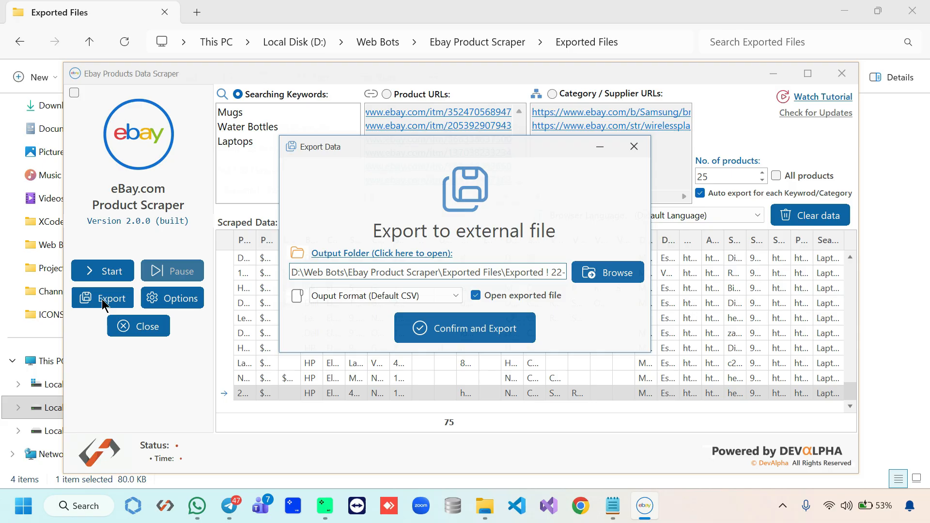
click(625, 273)
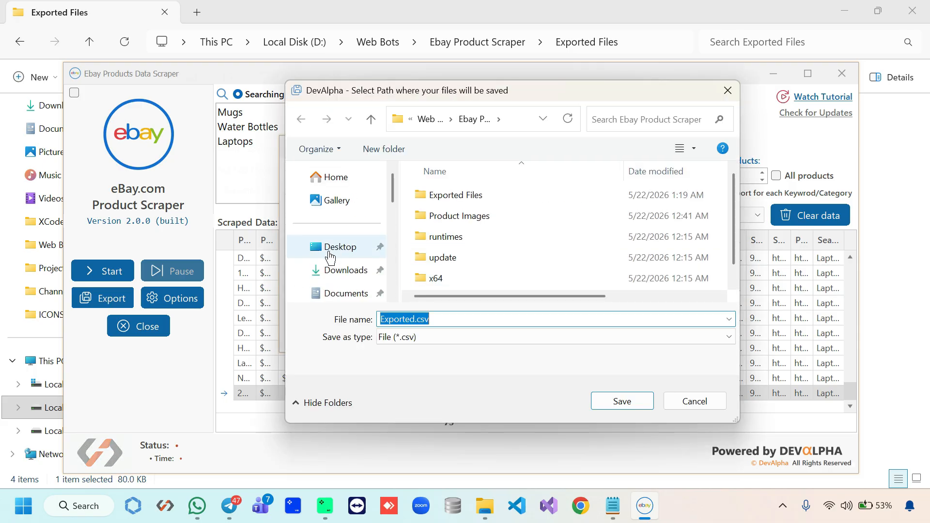
click(359, 246)
click(488, 318)
text(Scrape)
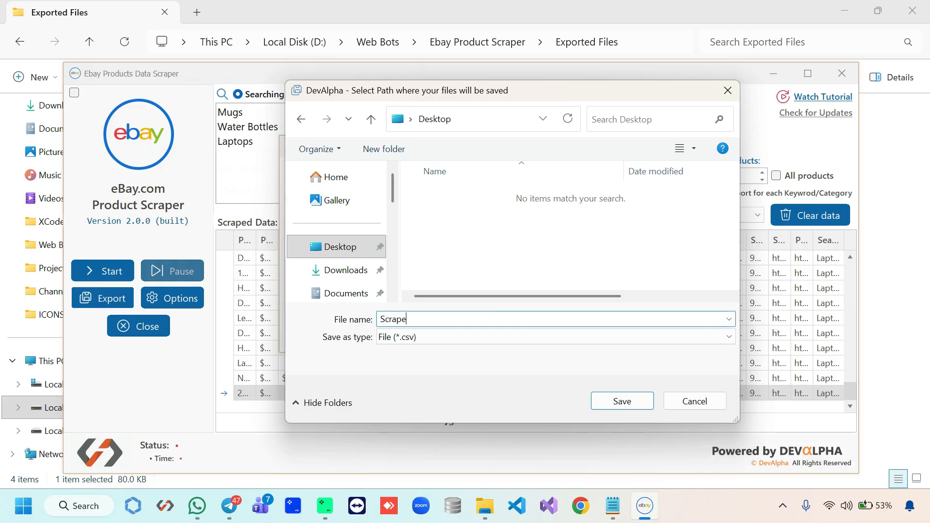
text(d Products)
click(603, 400)
Choose xlsx as the output format, export, and scroll through the opened workbook
click(412, 295)
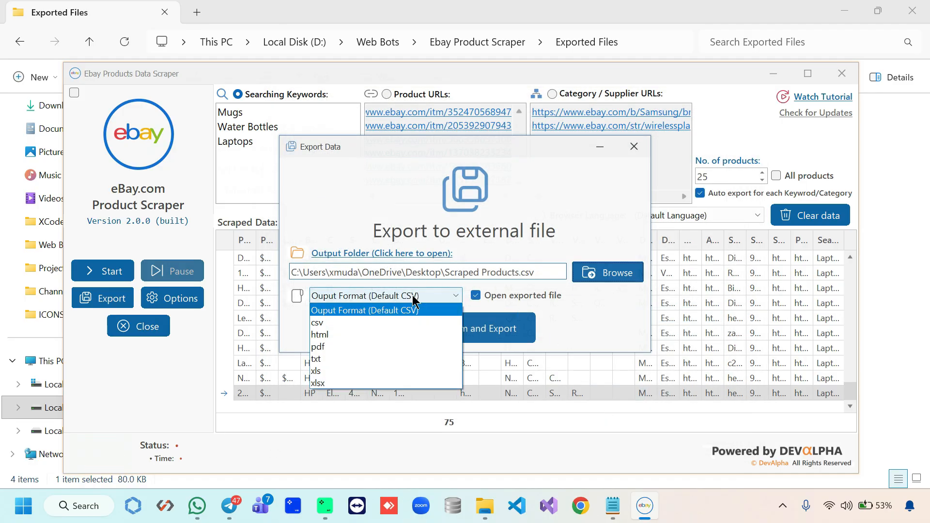
click(342, 383)
click(461, 331)
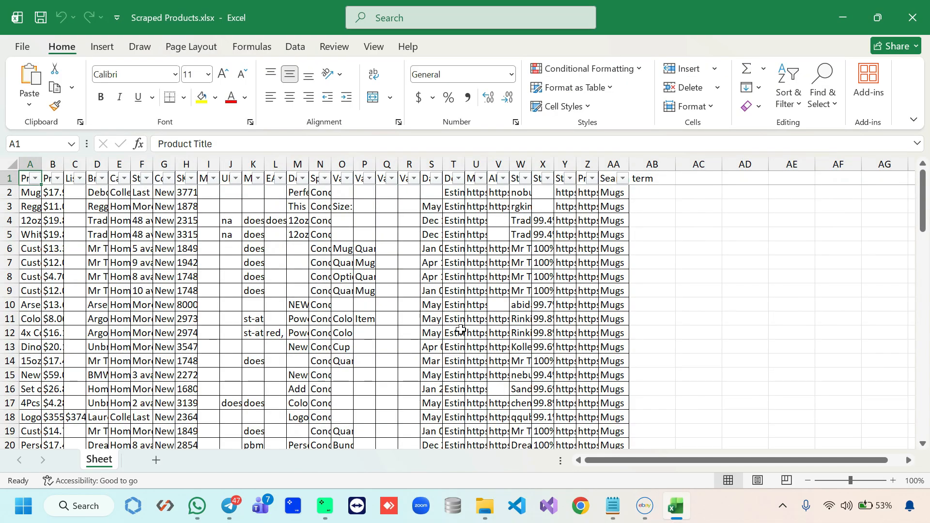
scroll(461, 331, down, 5)
scroll(461, 332, up, 1)
scroll(460, 330, up, 5)
click(165, 277)
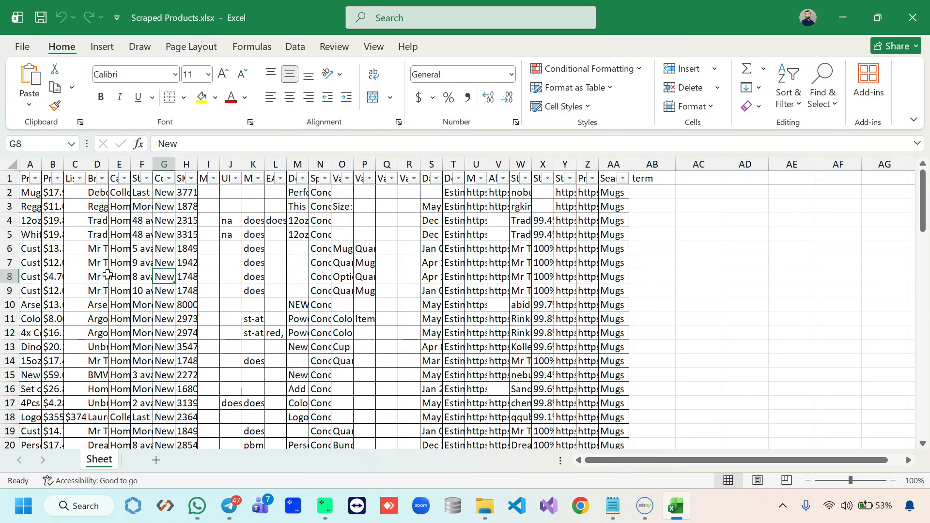
Give all columns an equal wider width, top-align and wrap text, and set rows about 30 px high
click(9, 168)
drag(42, 164, 120, 164)
click(270, 74)
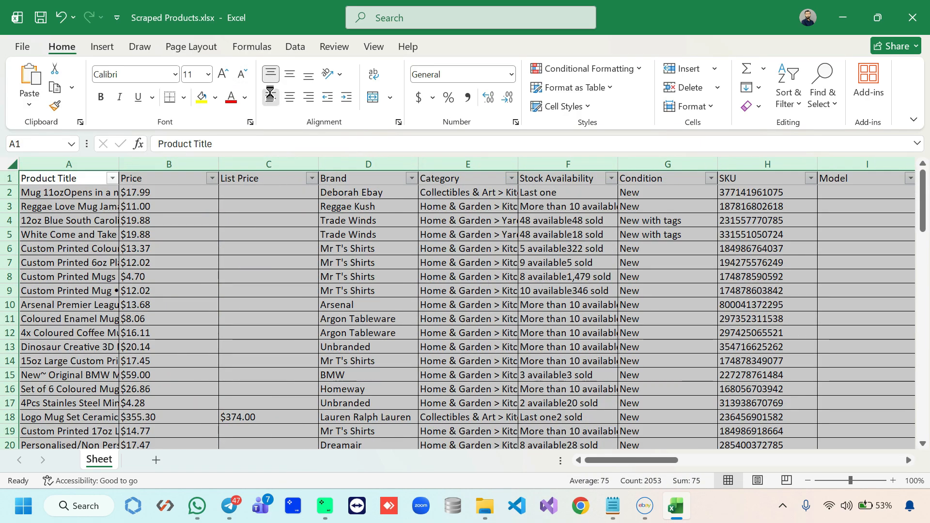
click(373, 74)
drag(9, 243, 9, 200)
Apply All Borders to every cell of the table
click(373, 46)
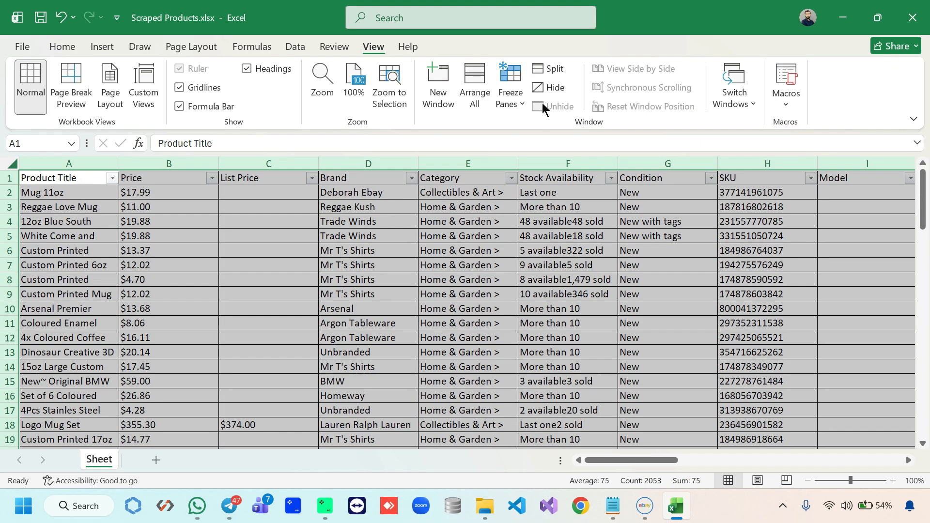
click(295, 46)
click(62, 46)
click(183, 97)
click(203, 247)
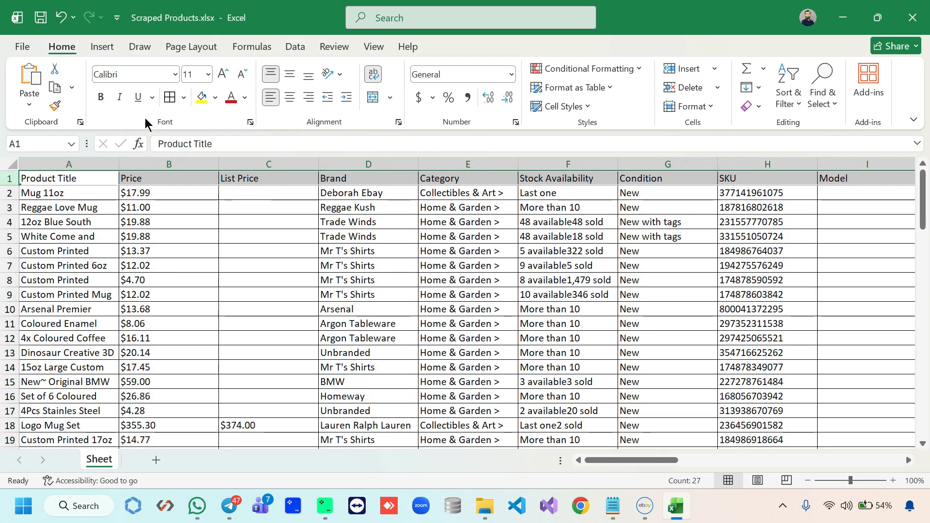
Make the header row bold, centred and filled yellow
click(101, 97)
click(201, 97)
click(289, 97)
click(271, 250)
Review the formatted sheet, close Excel, and move the scraper window higher
scroll(332, 283, down, 5)
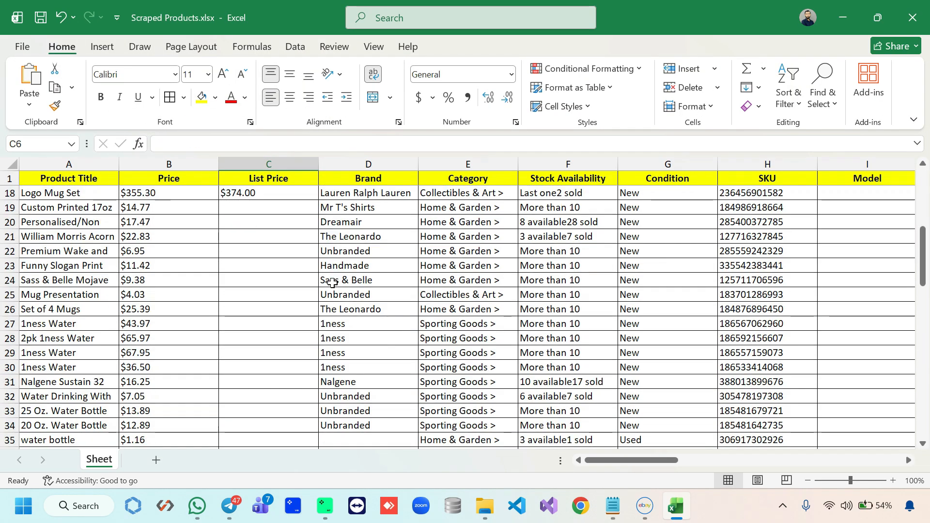
scroll(332, 283, down, 7)
drag(600, 461, 823, 460)
click(746, 353)
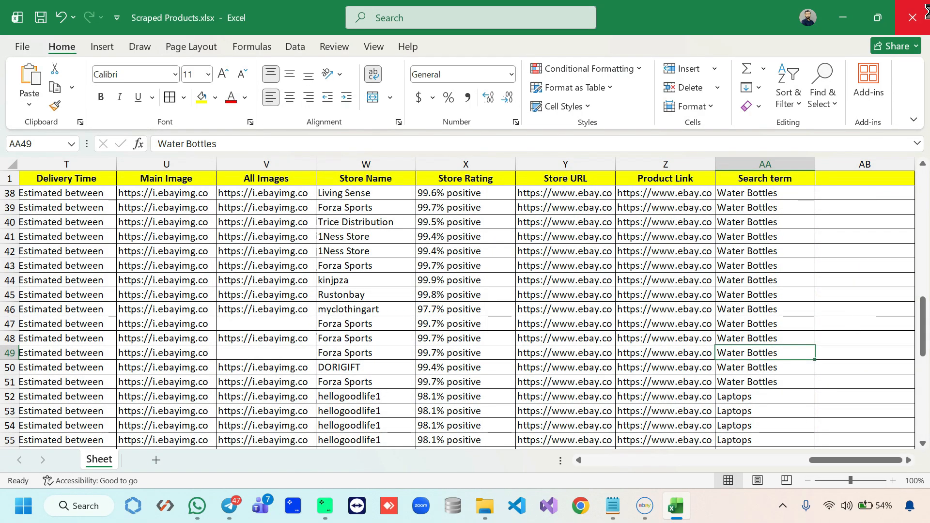
click(913, 18)
drag(459, 73, 462, 40)
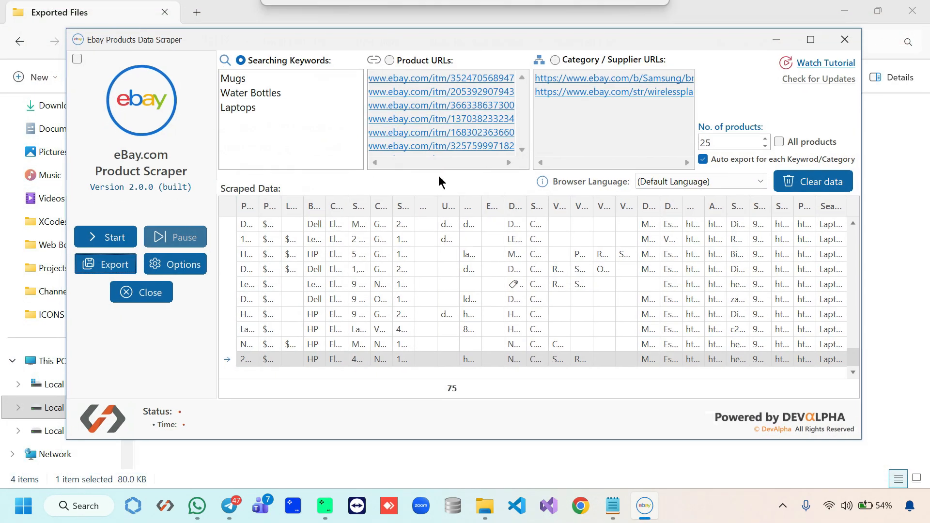
Reapply the scraper's options with e-mail notification on, then hide the scraper window
click(173, 269)
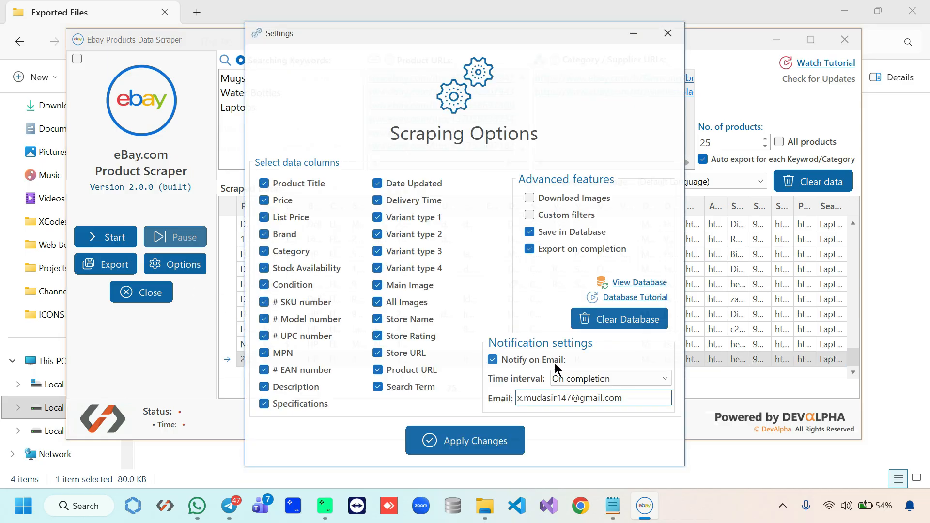
click(482, 441)
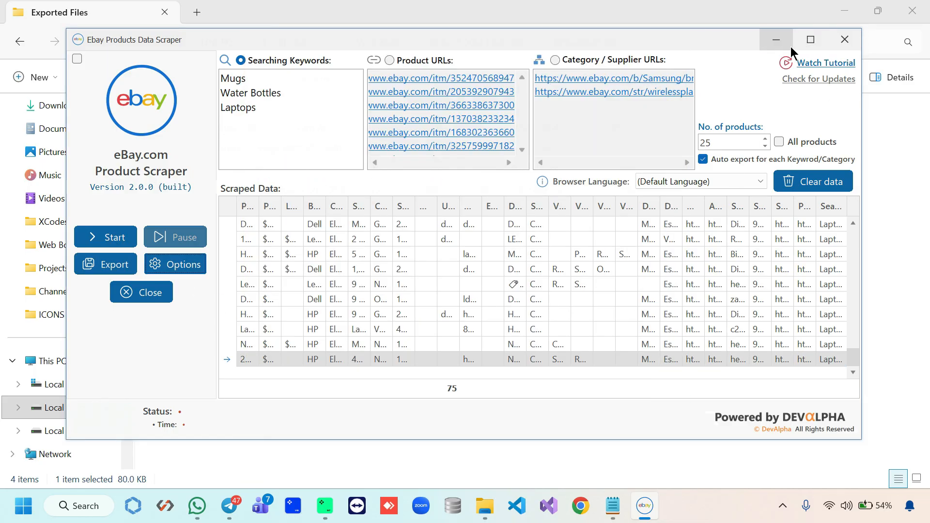
click(777, 40)
Load Gmail in Chrome by entering 'mail' in the address bar
click(577, 511)
click(410, 49)
text(mail)
key(Return)
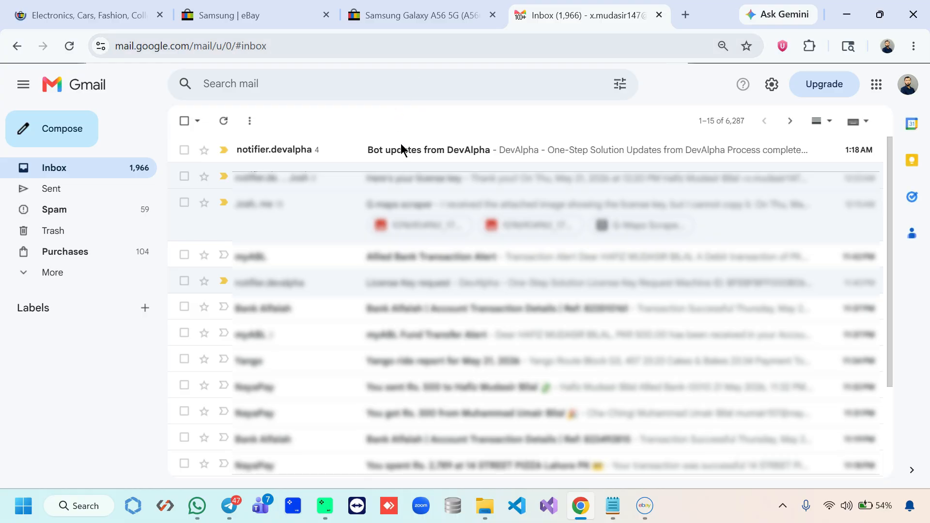
Open the DevAlpha email, highlight its Process completed, exported, 75 records and app-name lines, then close Chrome
click(405, 152)
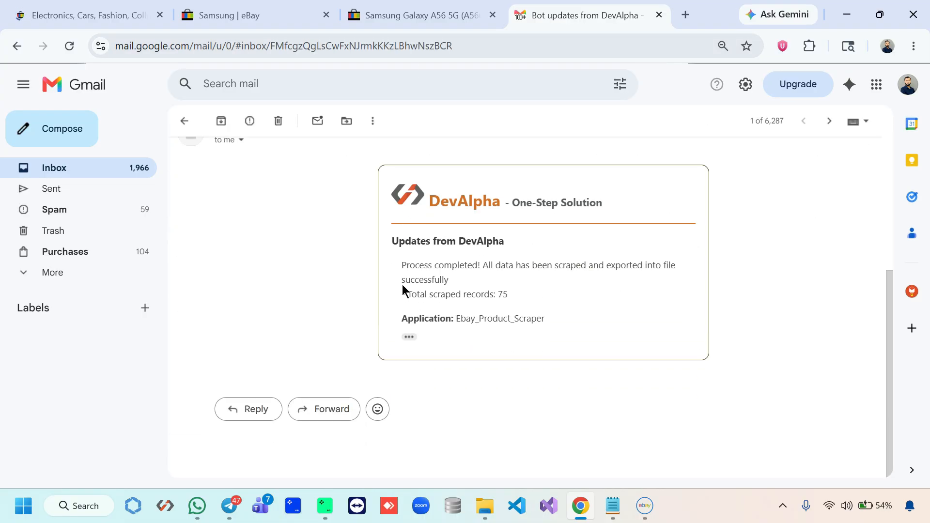
click(411, 336)
drag(401, 265, 471, 262)
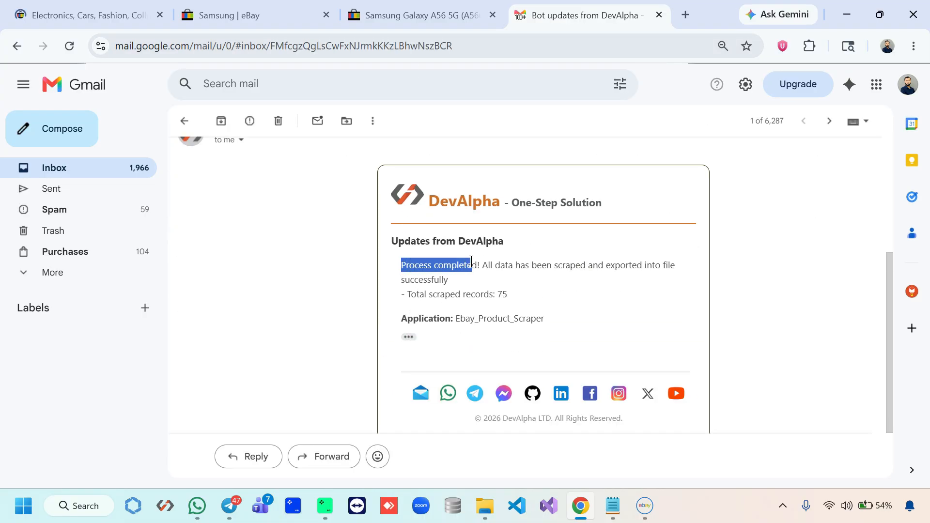
drag(607, 265, 648, 265)
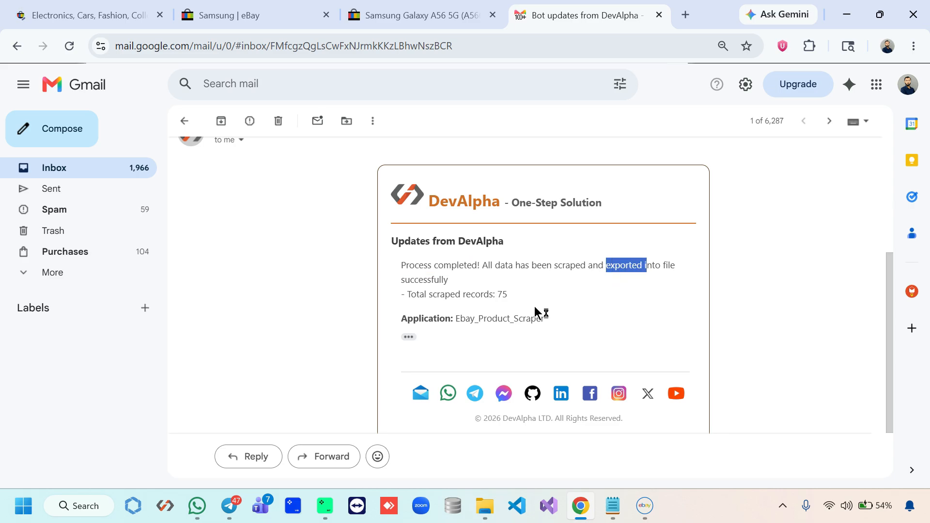
drag(508, 295, 499, 294)
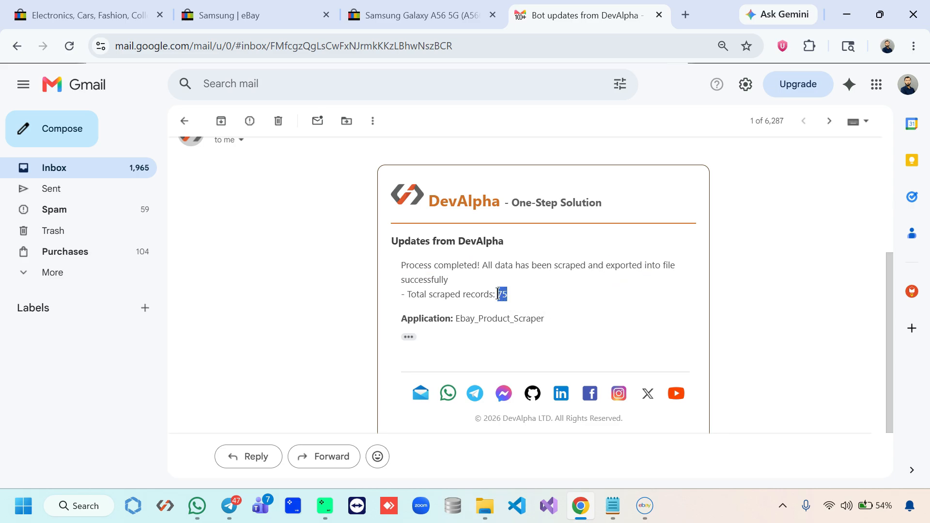
drag(456, 320, 541, 315)
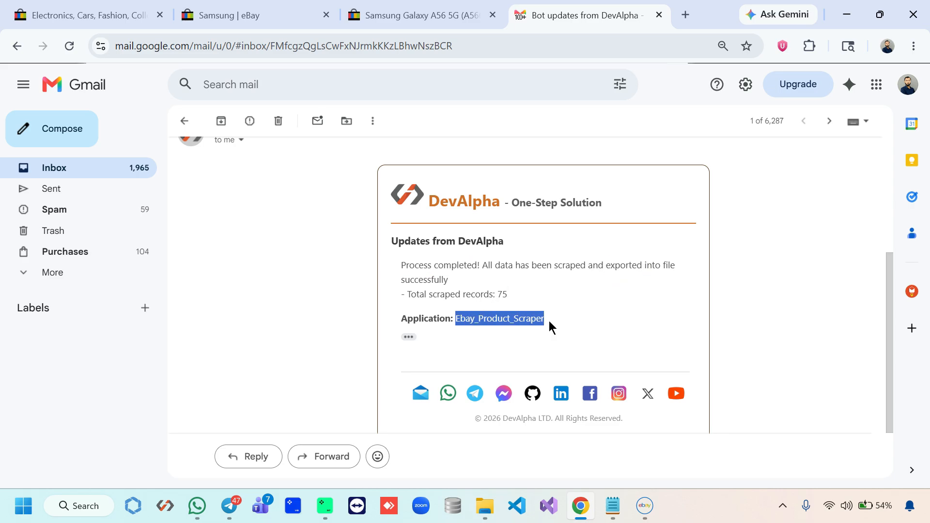
scroll(588, 353, up, 3)
click(912, 14)
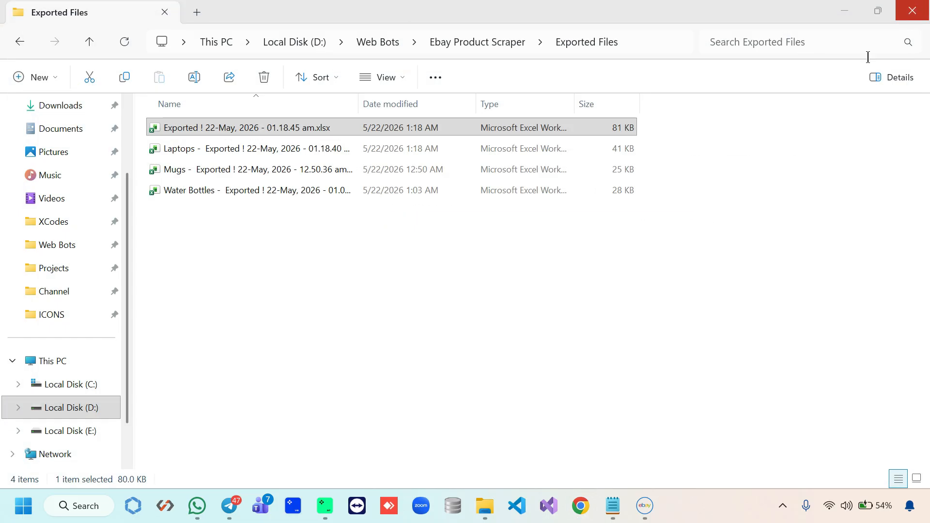
Restore the scraper window, reposition it, and focus its data grid
click(644, 505)
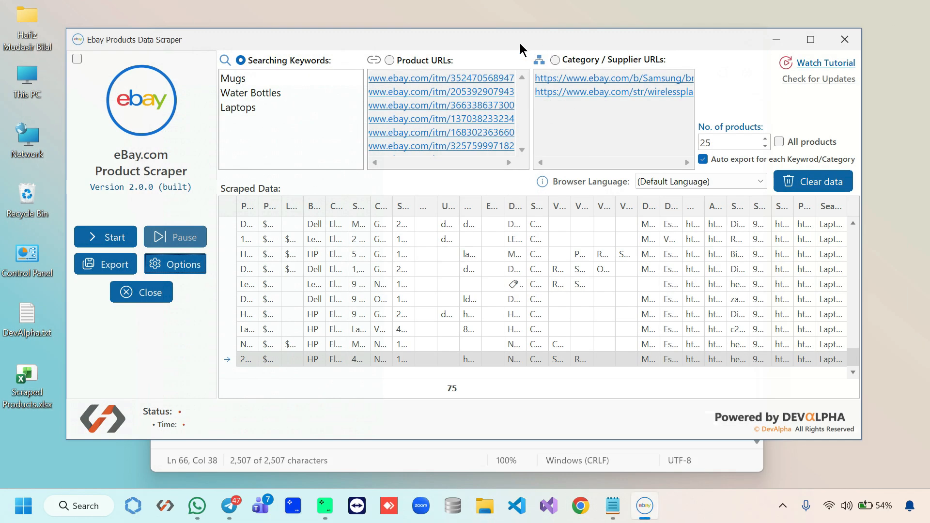
drag(519, 42, 518, 53)
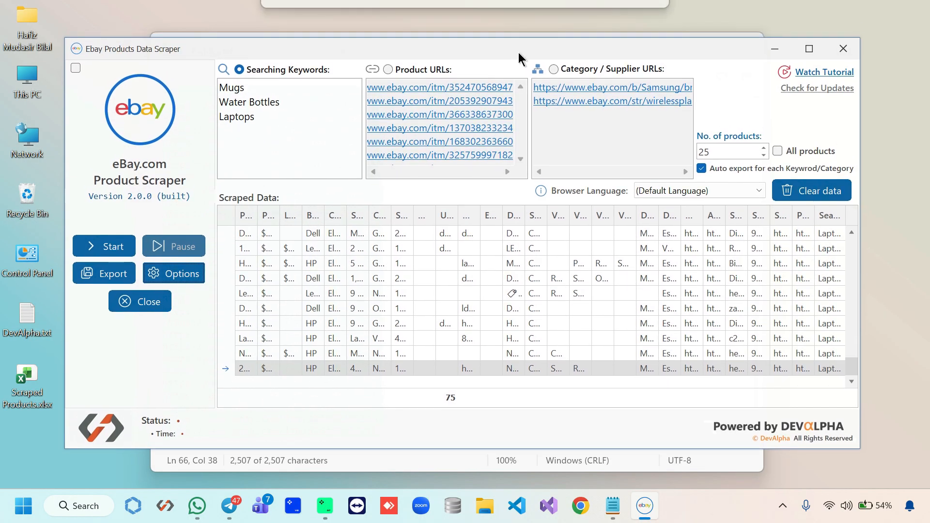
click(442, 397)
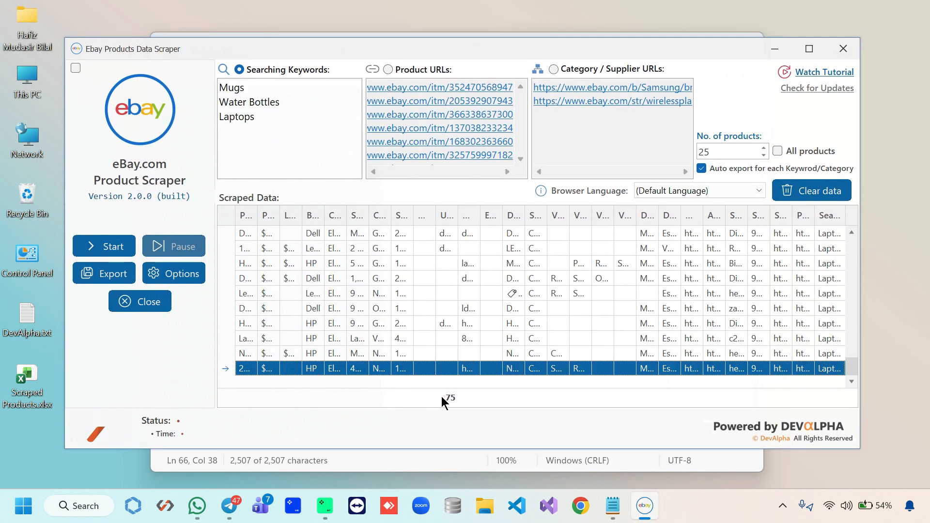
Close Notepad from the taskbar without saving its changes
right_click(613, 505)
click(614, 466)
click(453, 289)
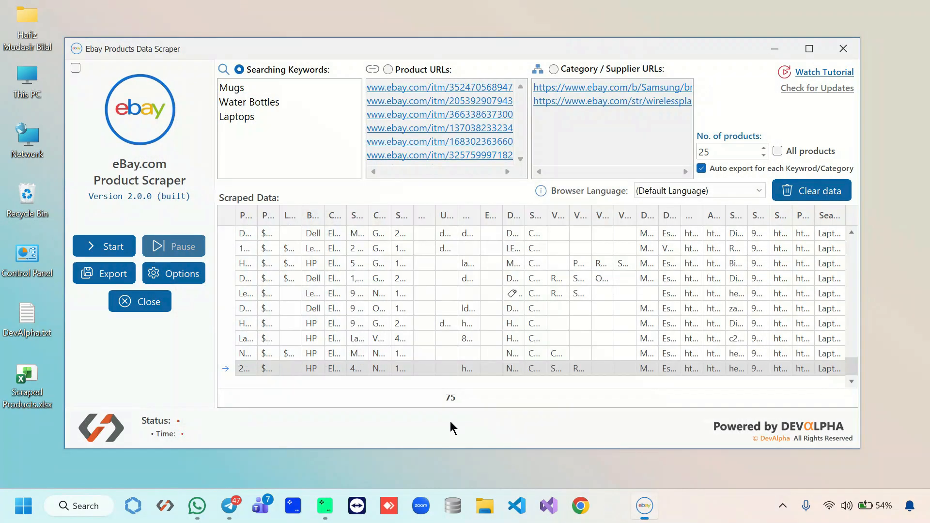